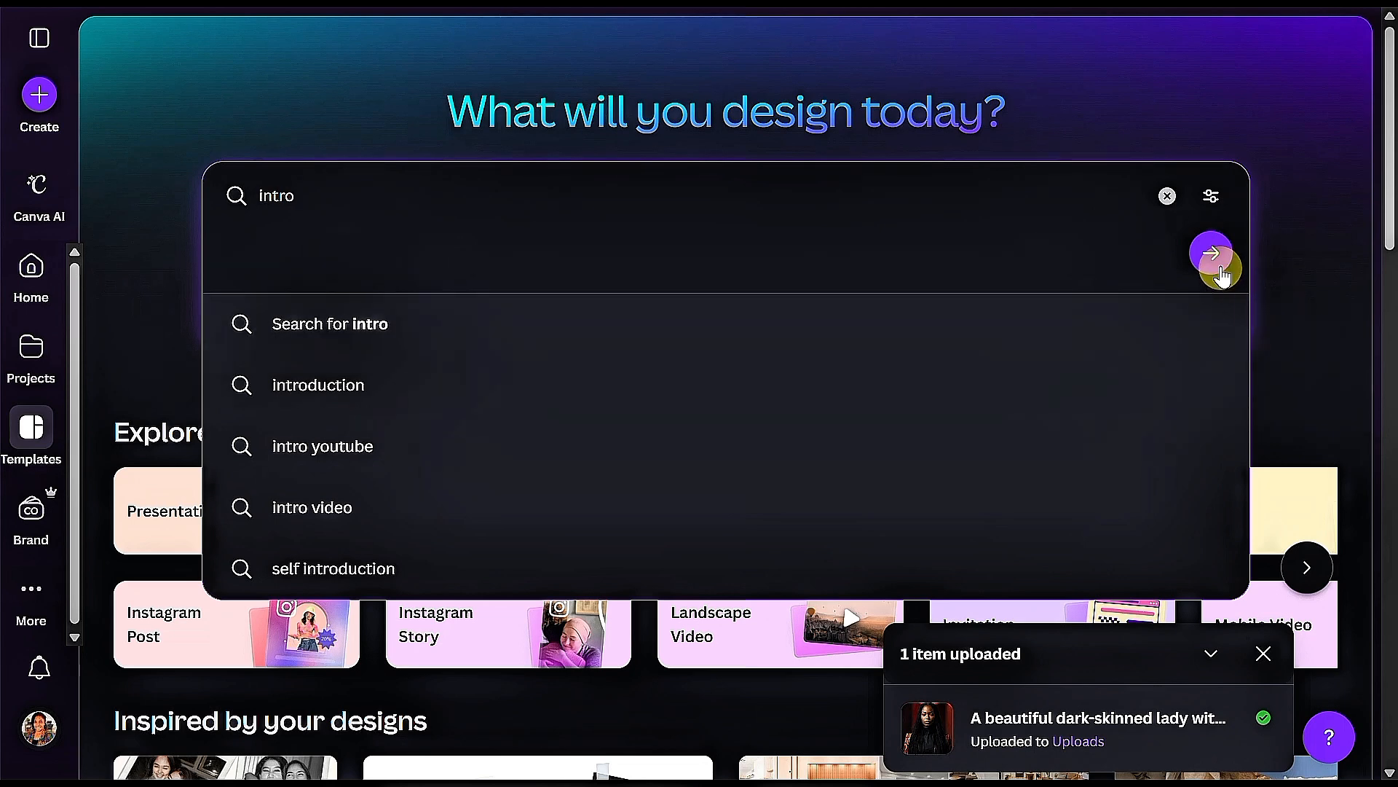
Step: Search the templates for "intro" and open the Beige and Brown Neutral Elegant Welcome YouTube Intro Video template for customising
click(1212, 254)
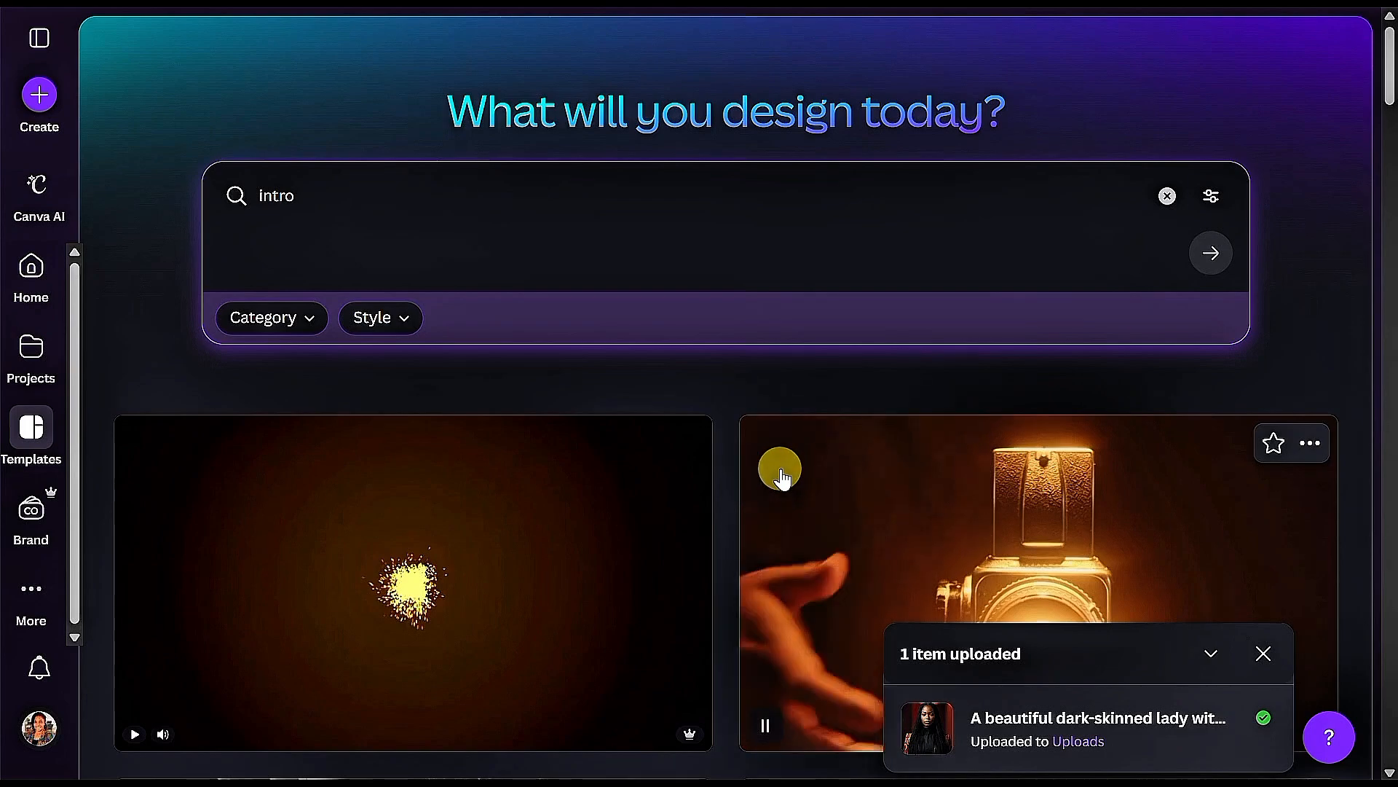
scroll(778, 472, down, 7)
scroll(789, 488, down, 4)
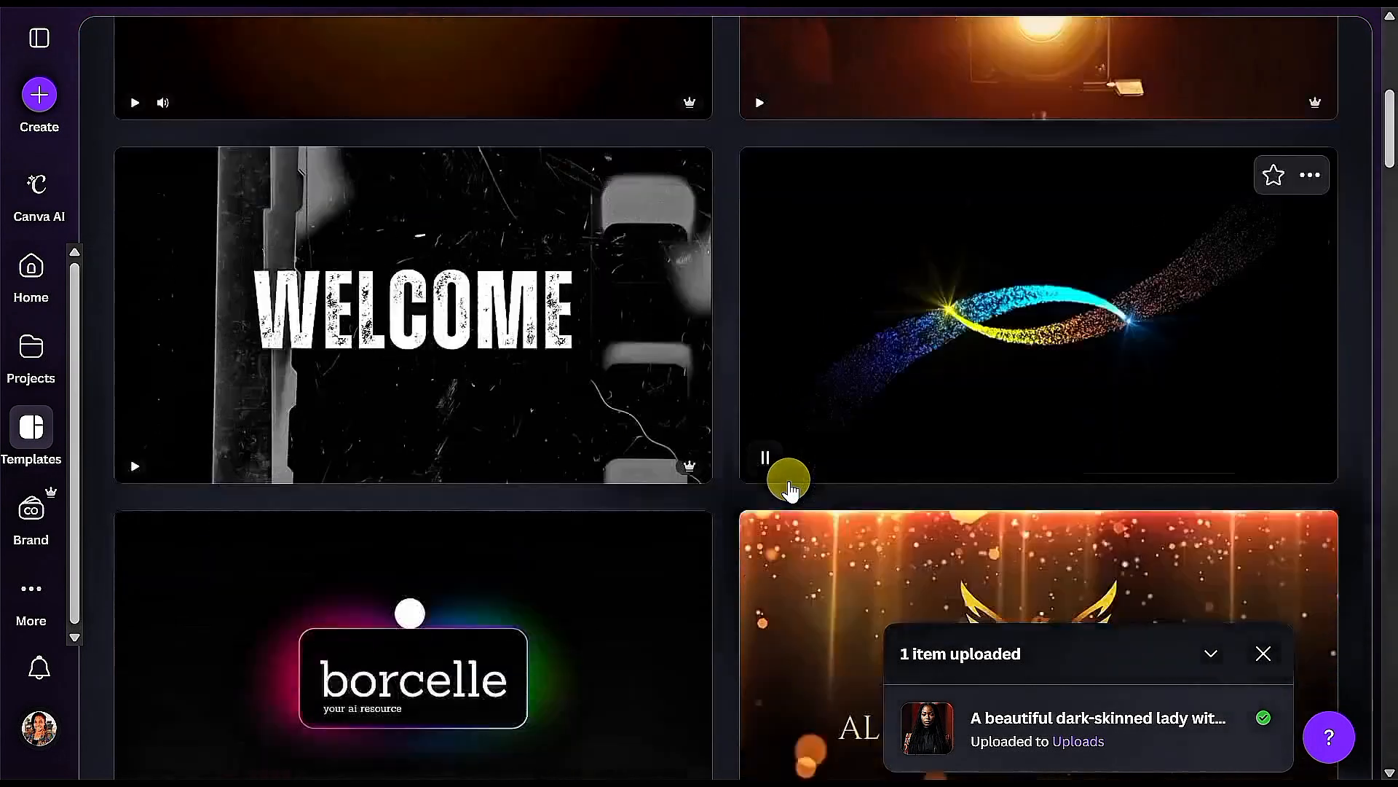
scroll(797, 492, down, 5)
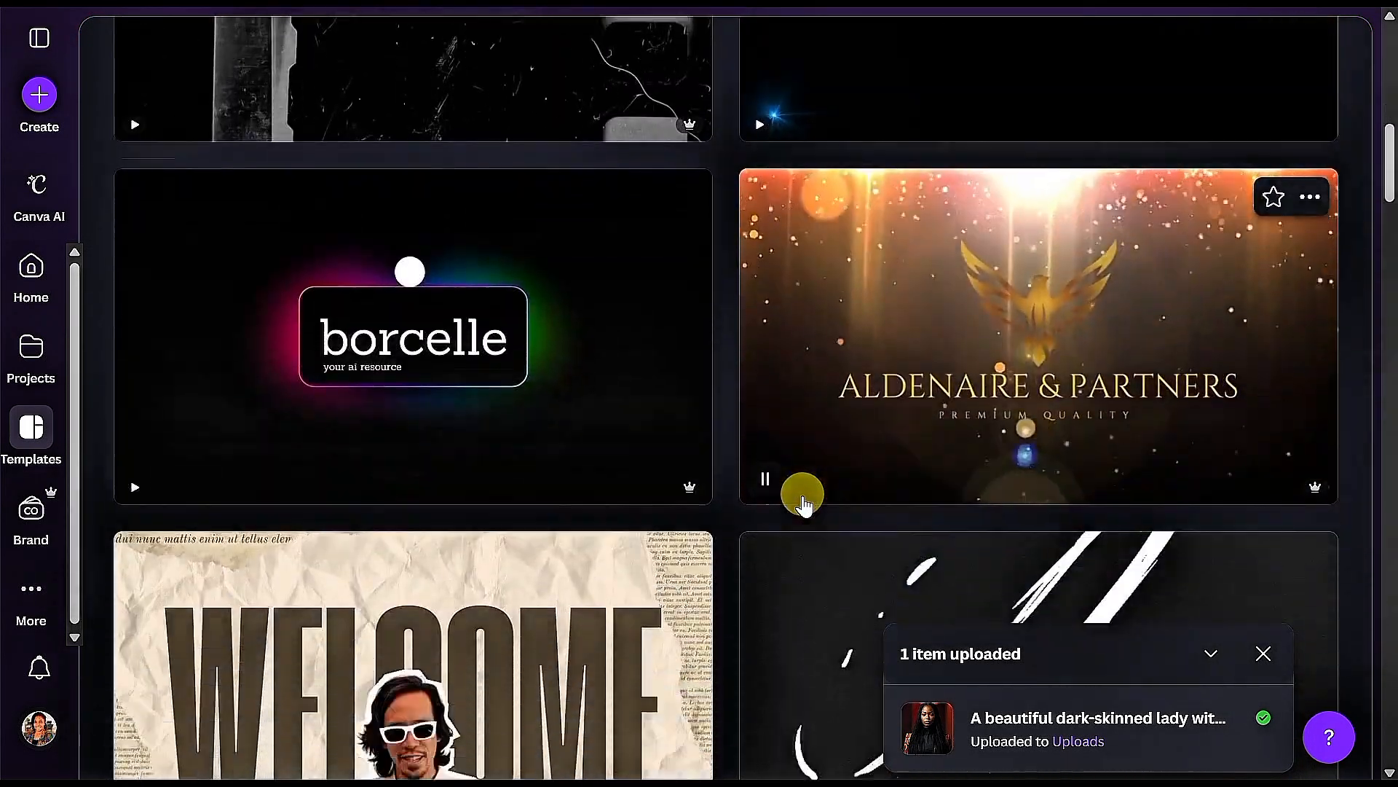
scroll(814, 526, down, 4)
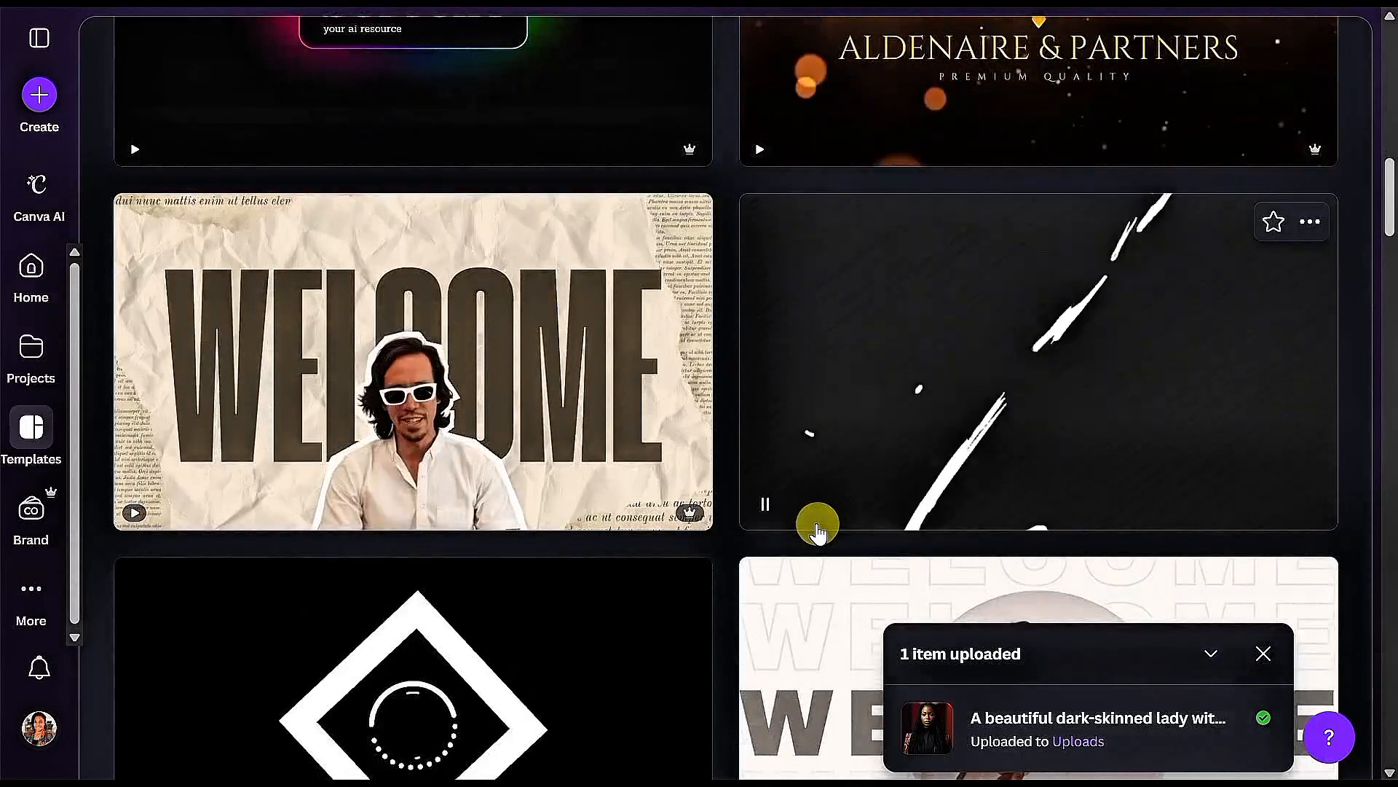
scroll(824, 543, down, 3)
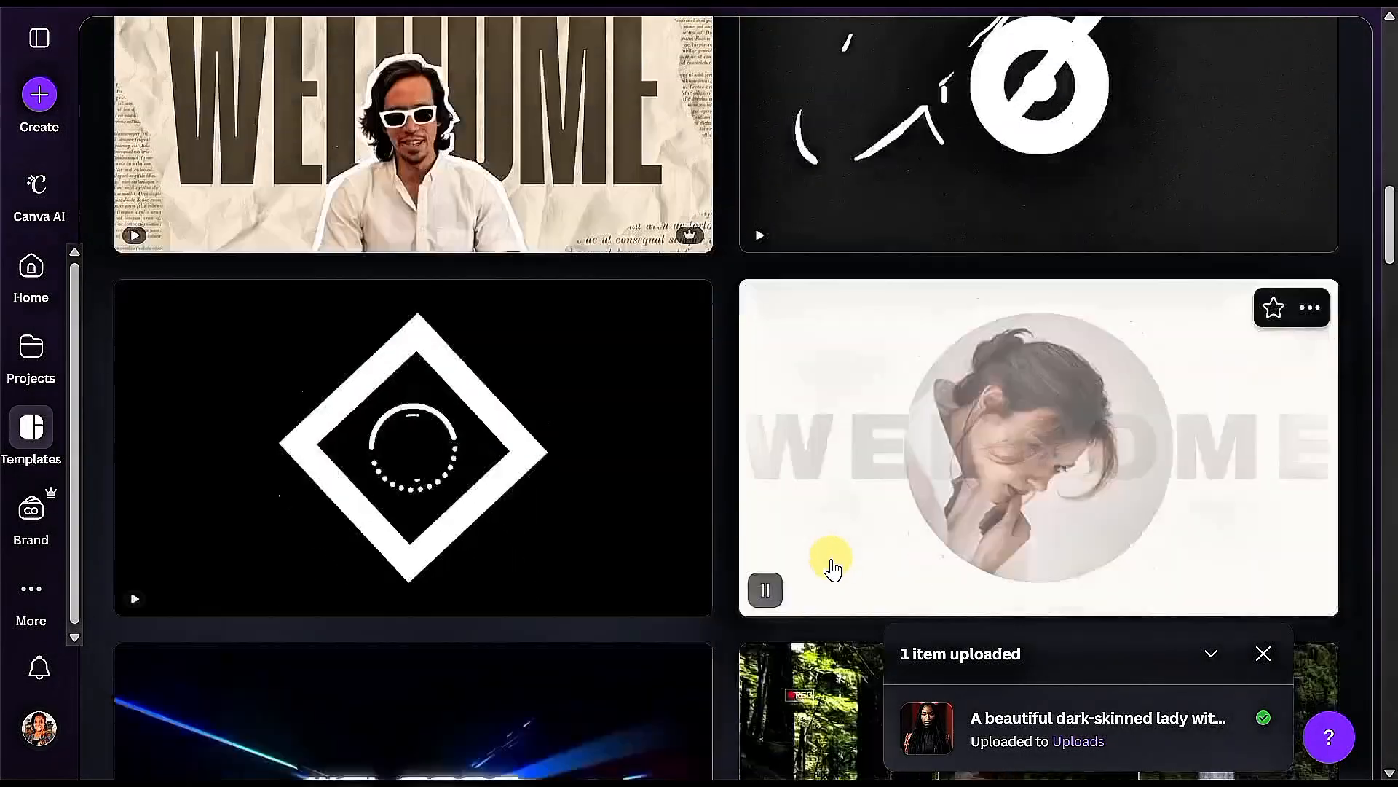
scroll(833, 566, down, 4)
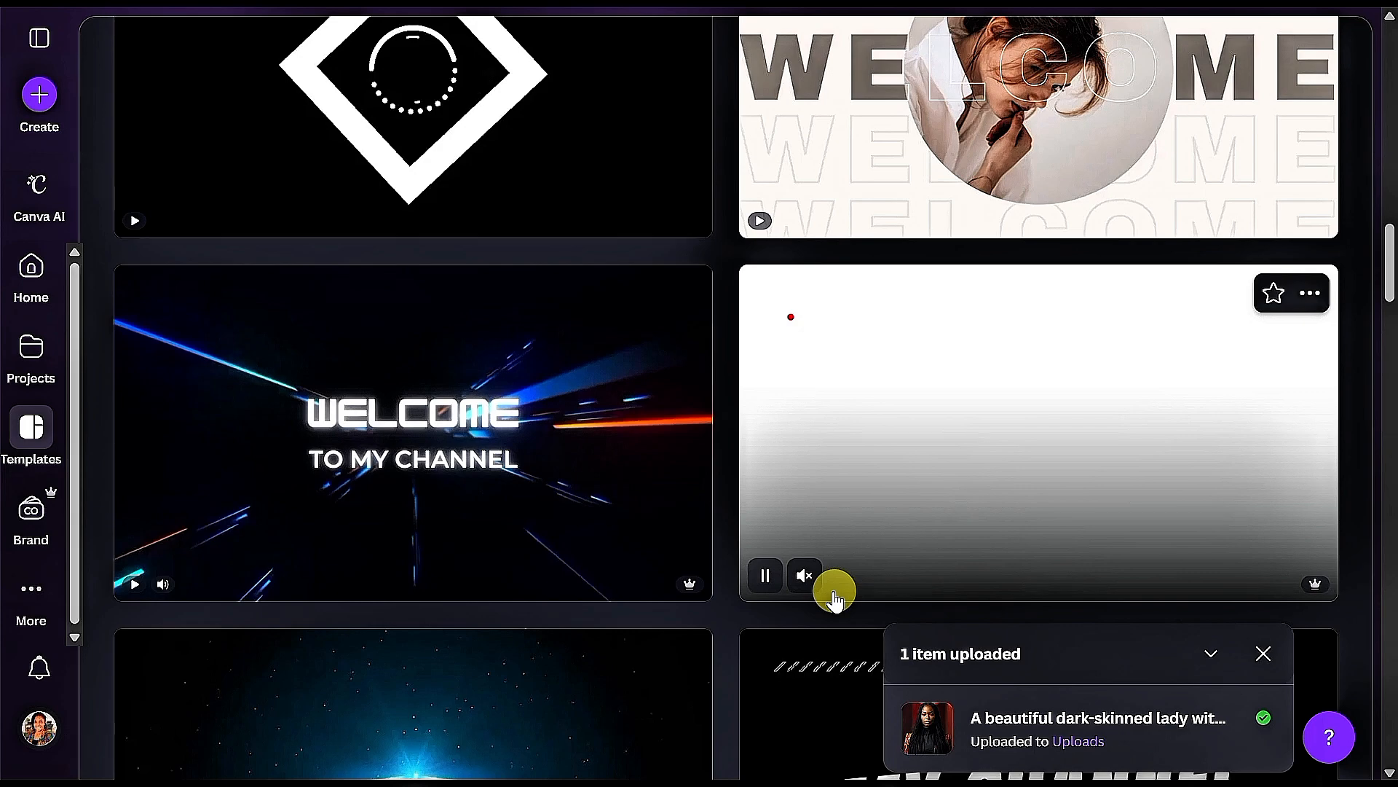
scroll(835, 598, up, 4)
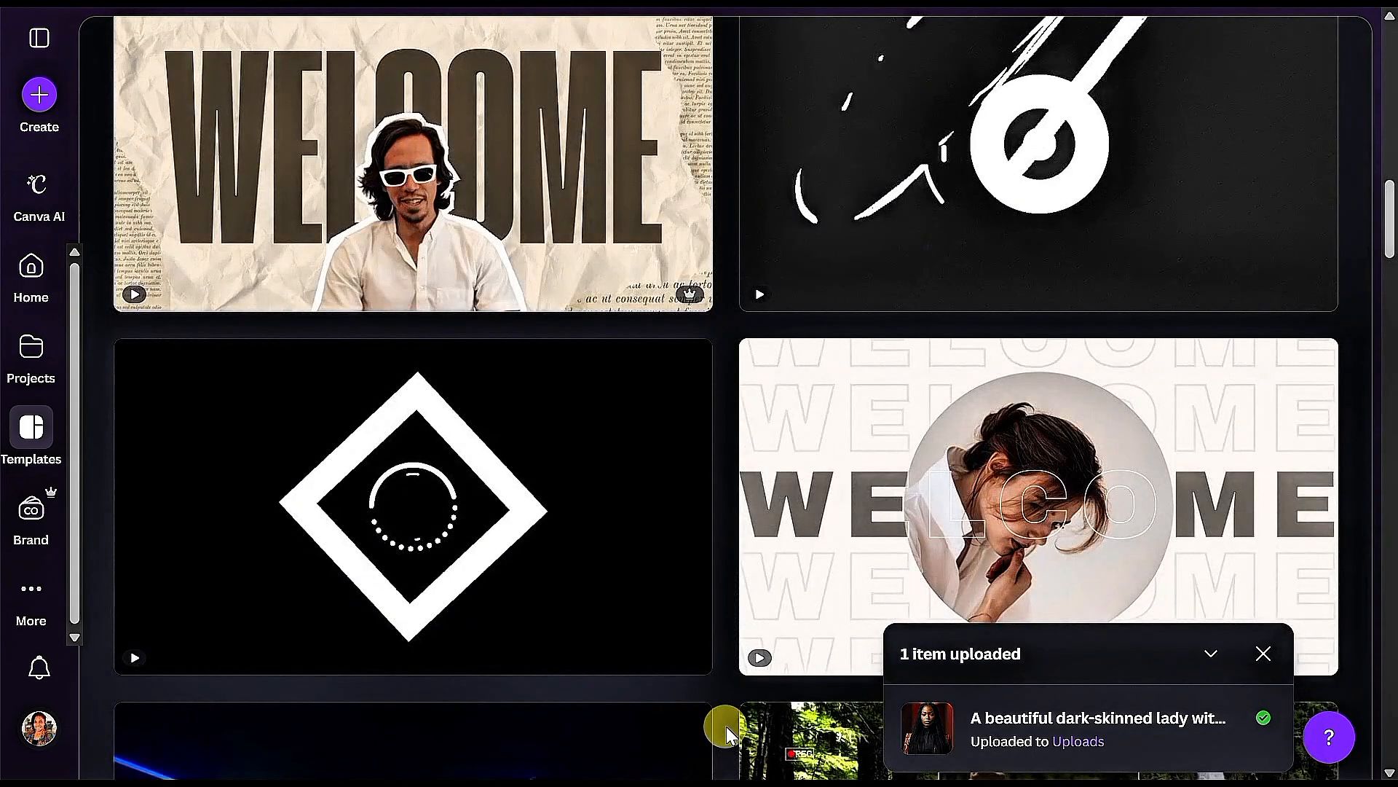
scroll(761, 604, down, 3)
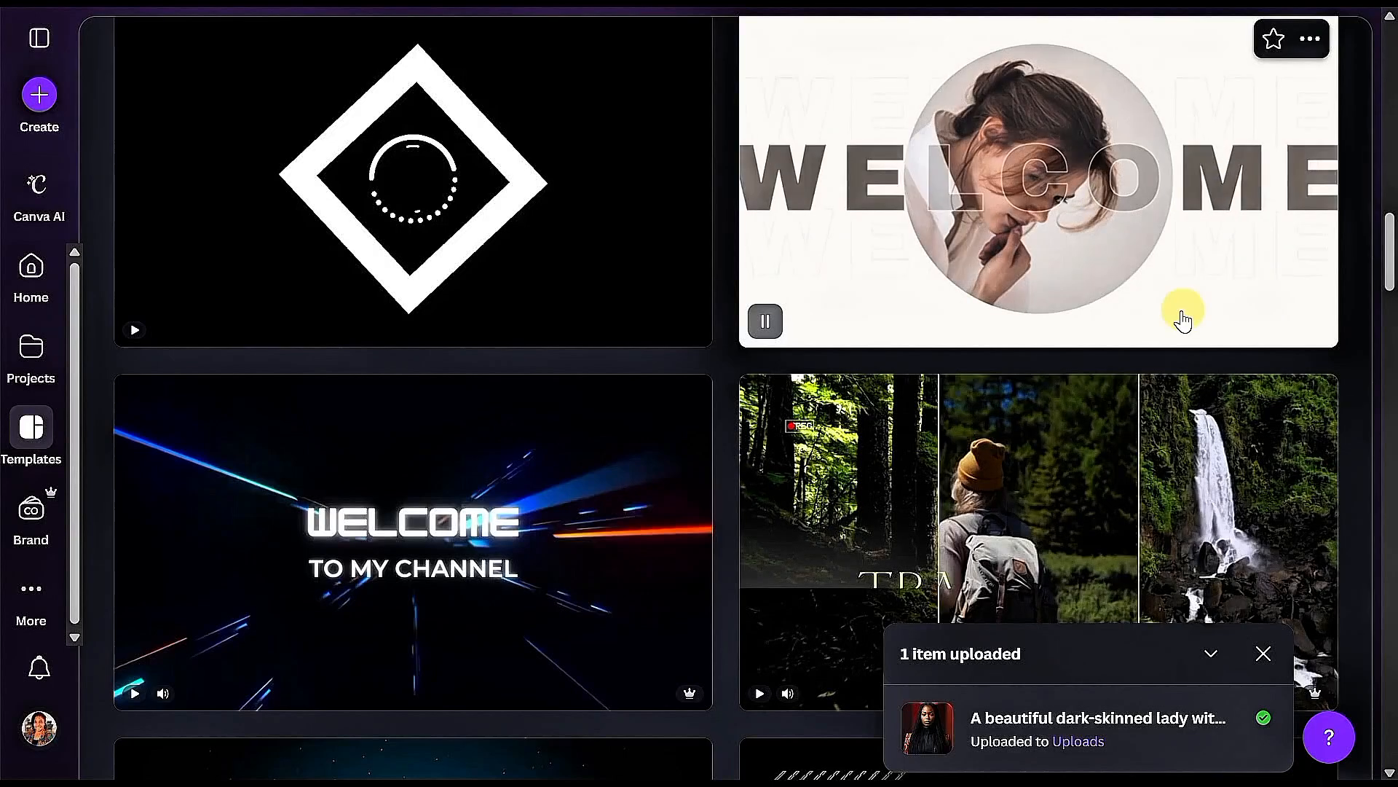
click(1299, 292)
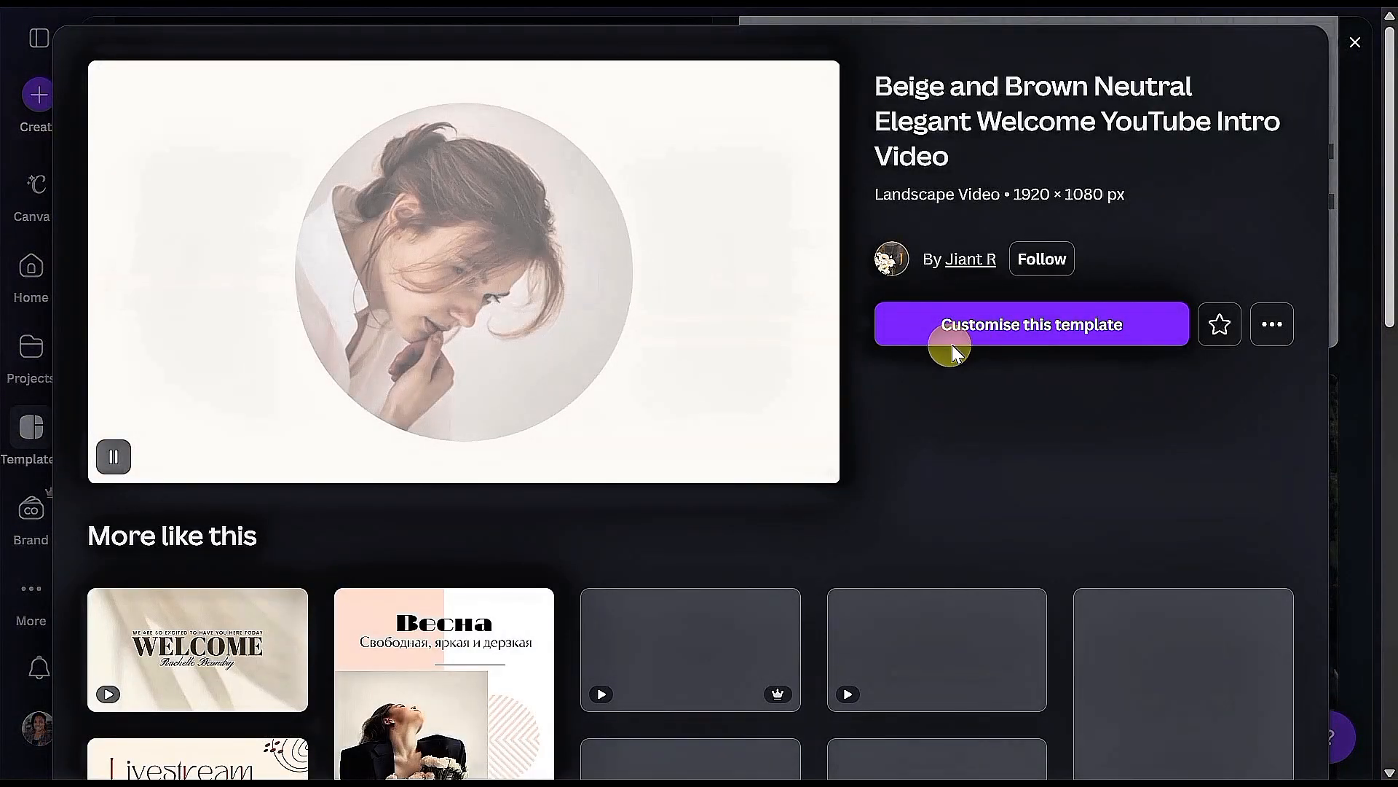
click(951, 343)
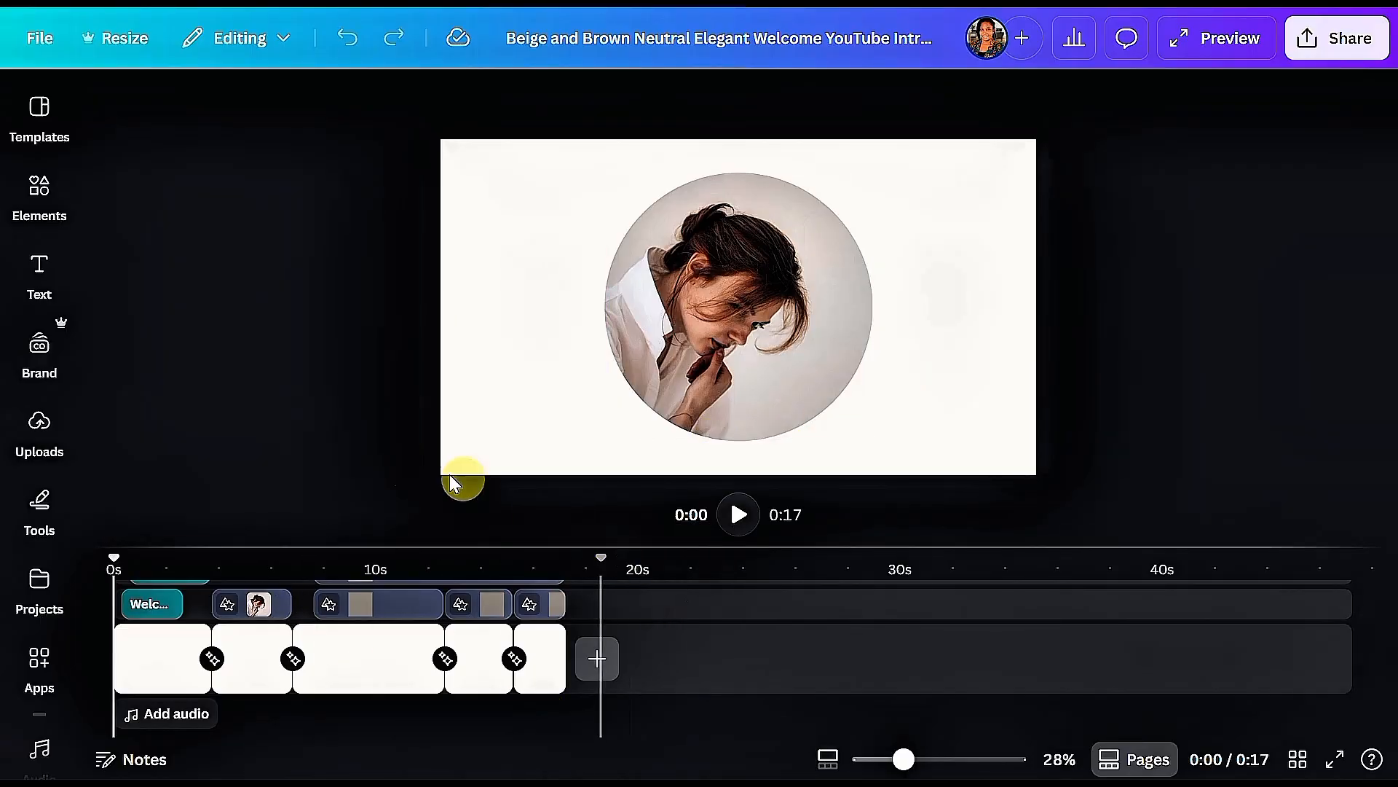
Step: Look through the stacked text and image tracks in the template's timeline
scroll(365, 685, up, 2)
scroll(364, 688, up, 3)
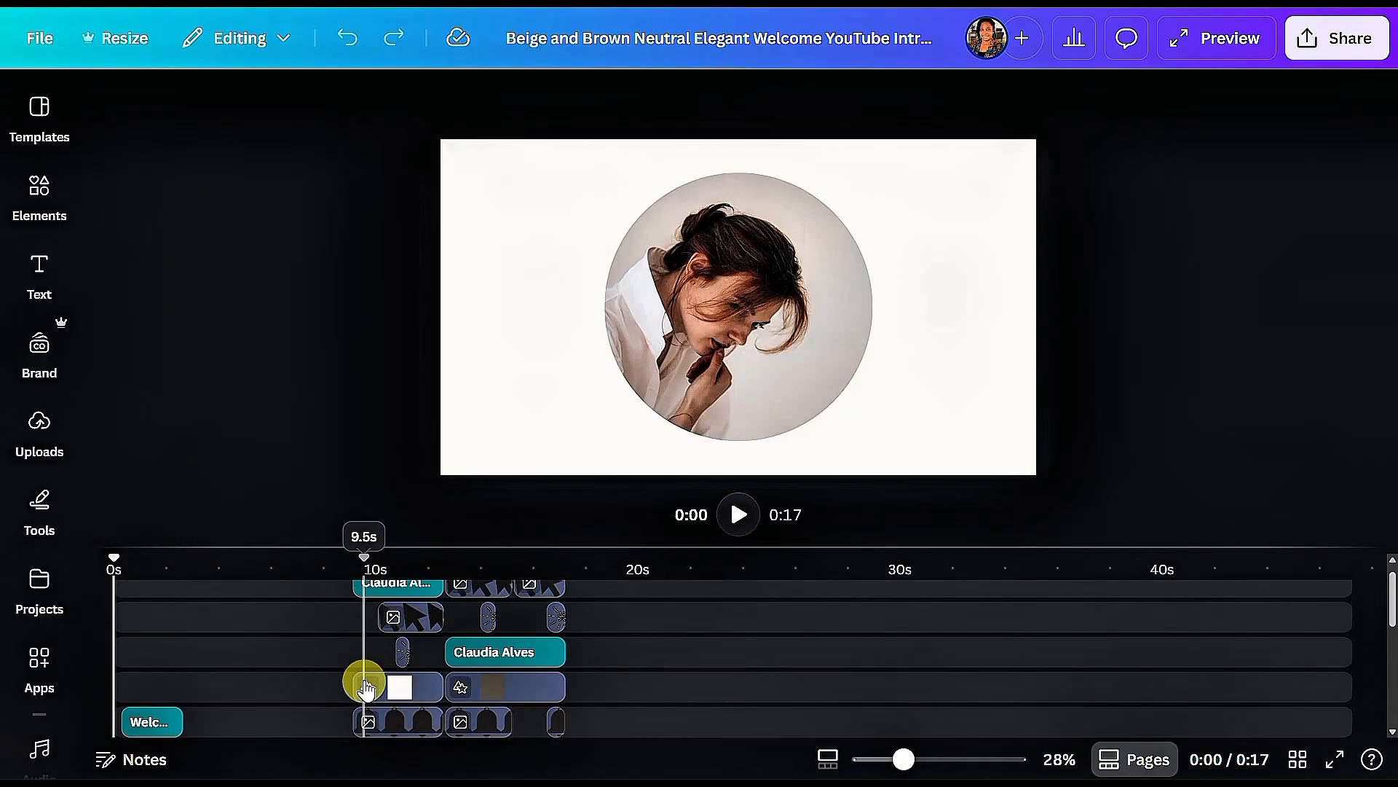
scroll(576, 665, down, 4)
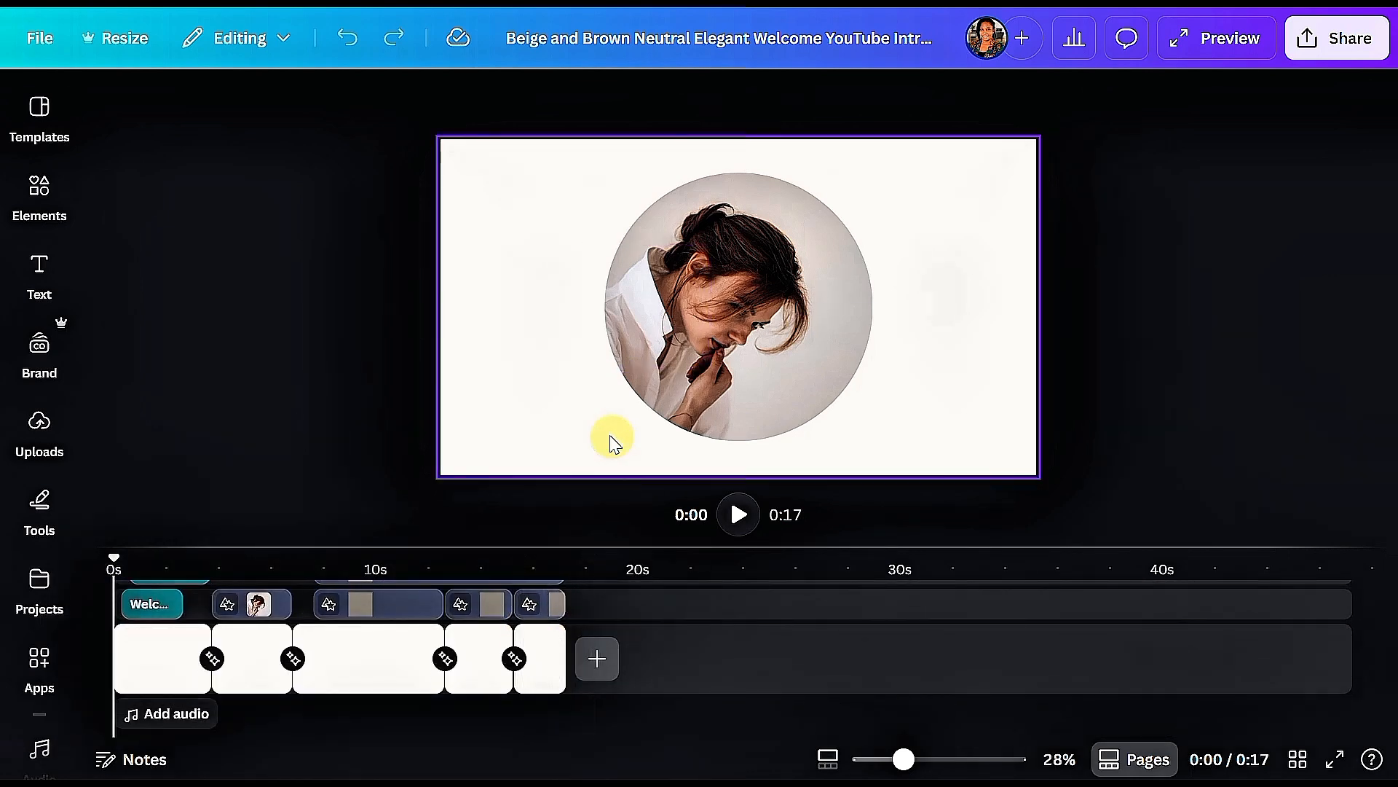
Step: Examine the layer list for the circular portrait on the first page
click(629, 407)
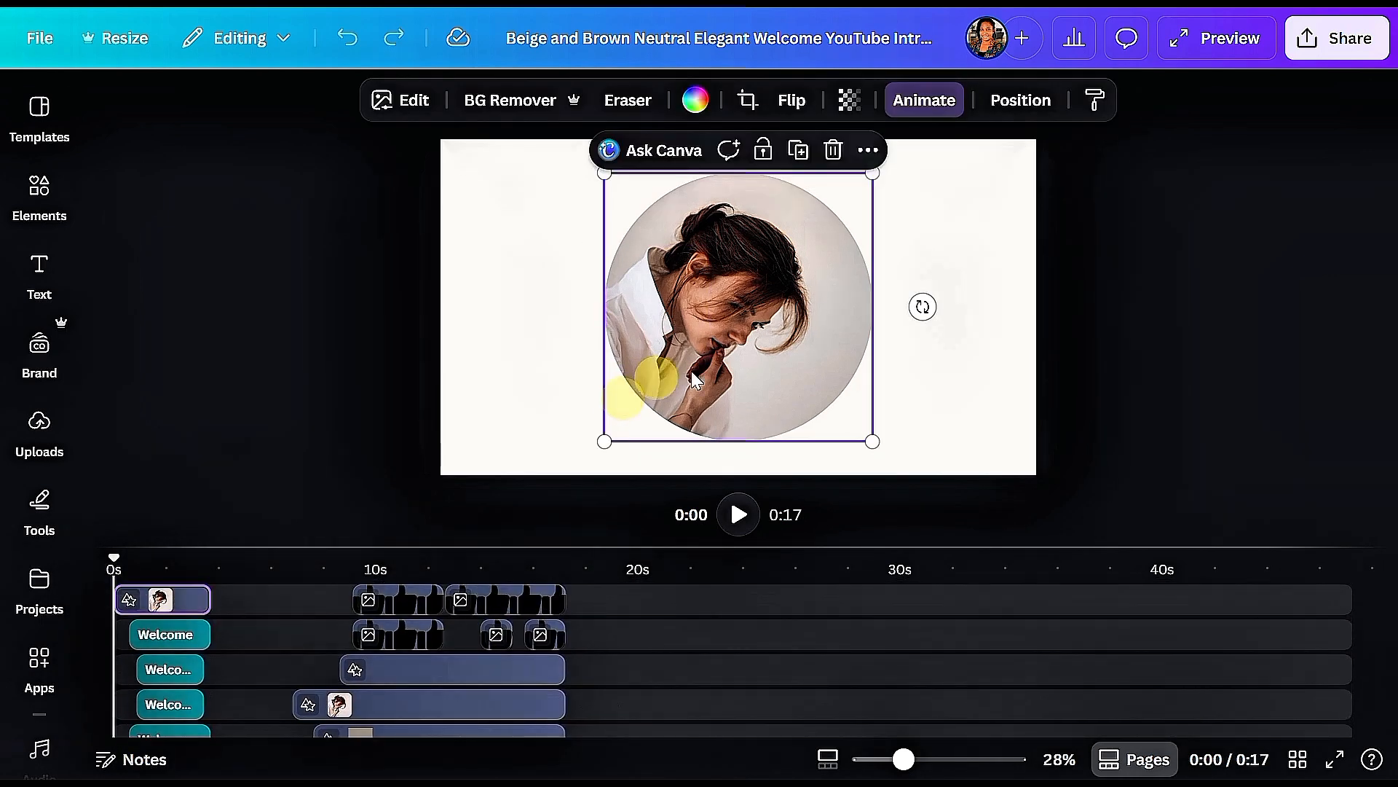
click(1020, 102)
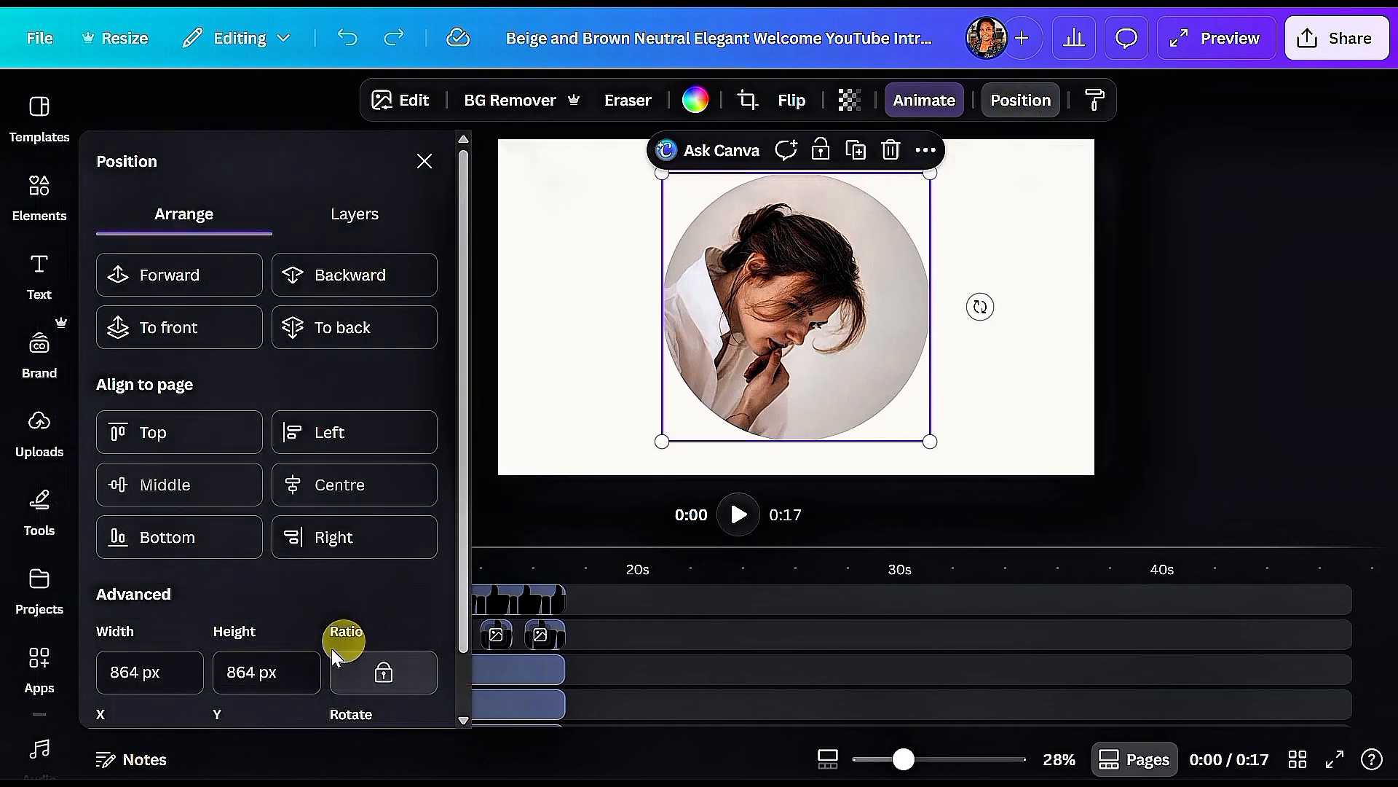
click(377, 231)
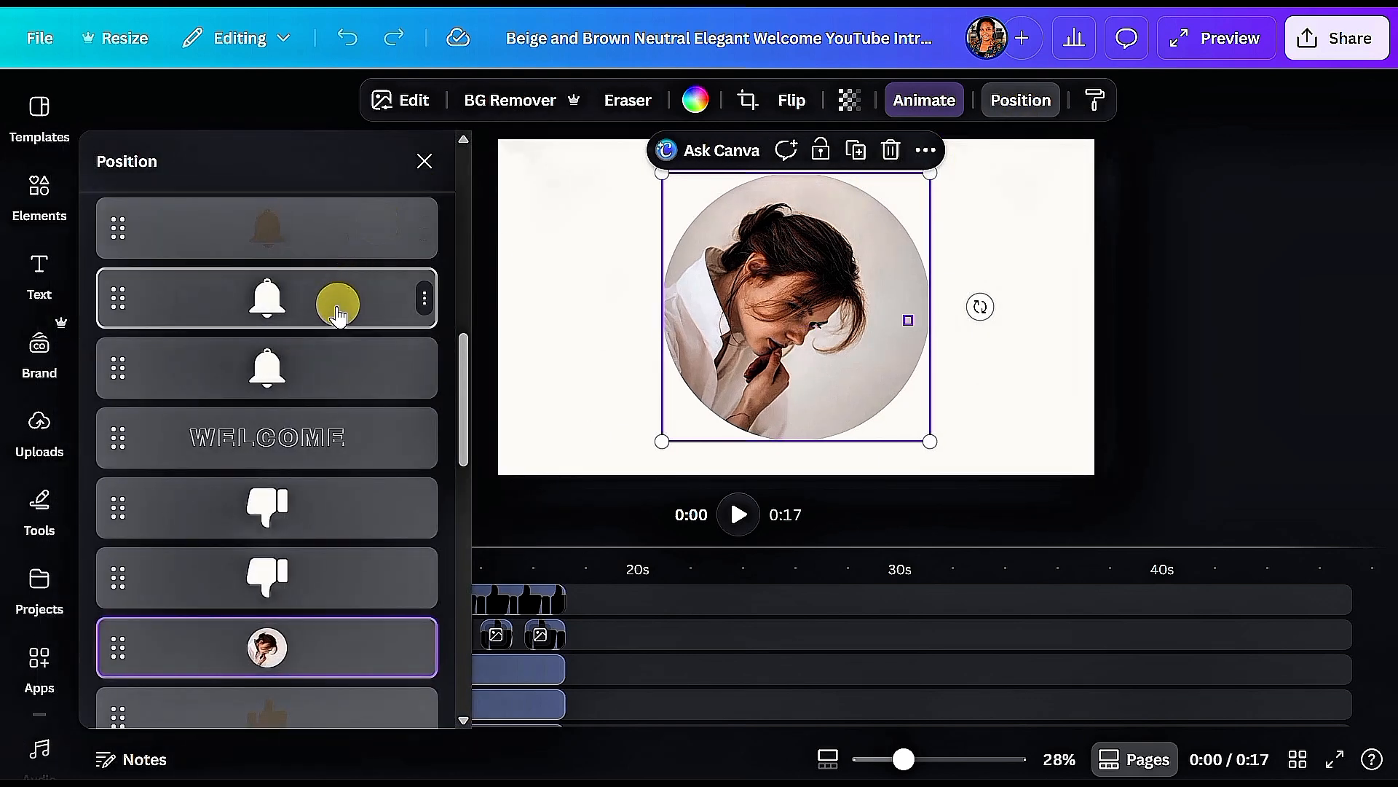
scroll(321, 313, down, 5)
scroll(306, 400, down, 5)
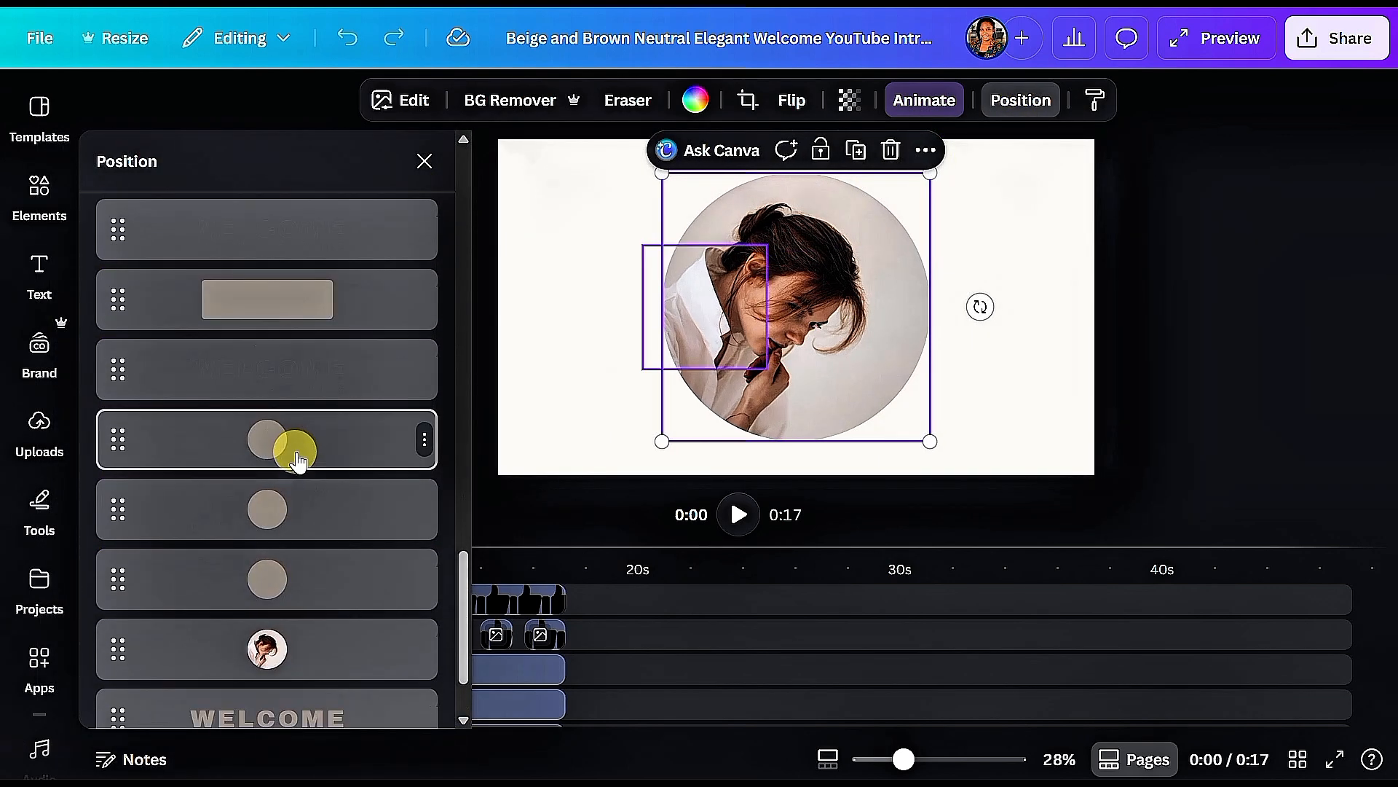
scroll(297, 459, down, 2)
scroll(292, 498, up, 10)
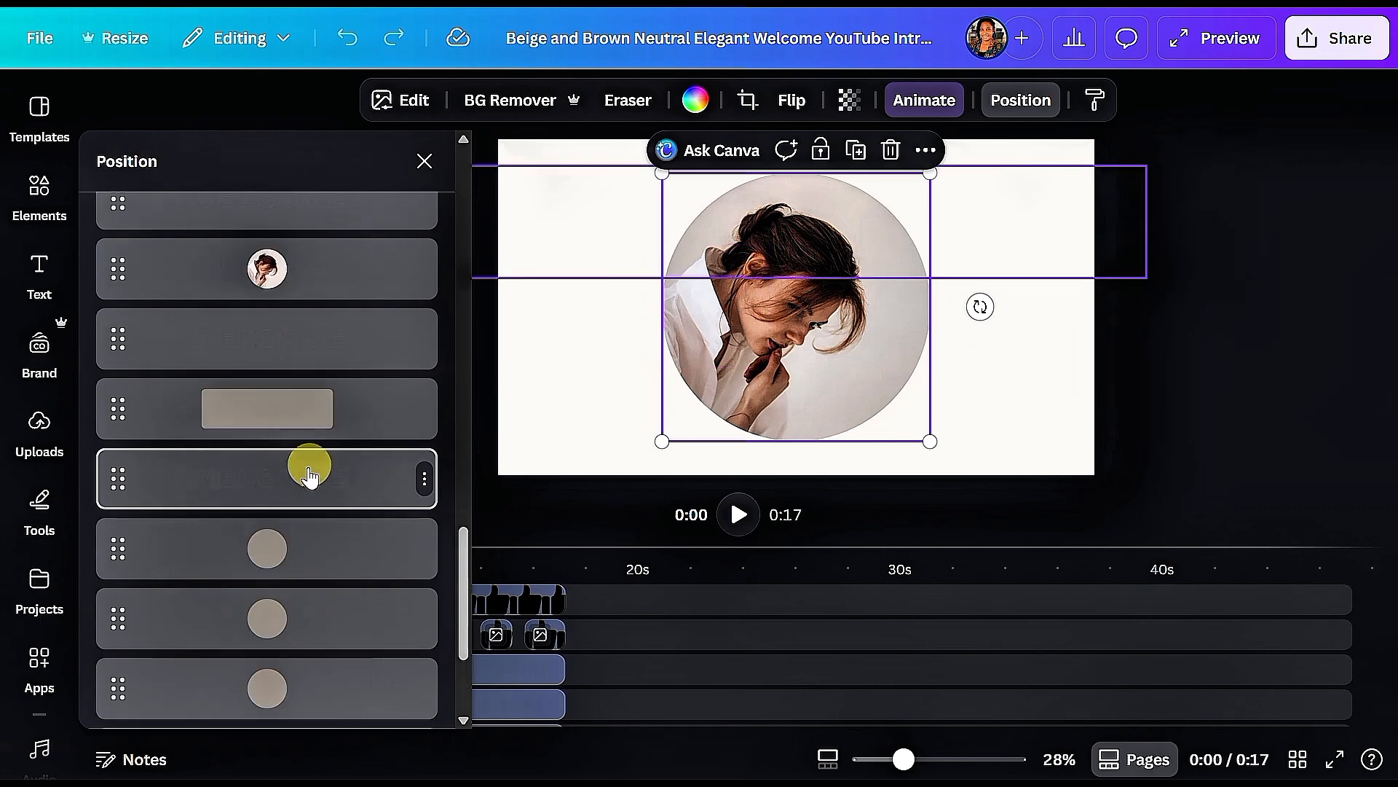
scroll(305, 495, up, 10)
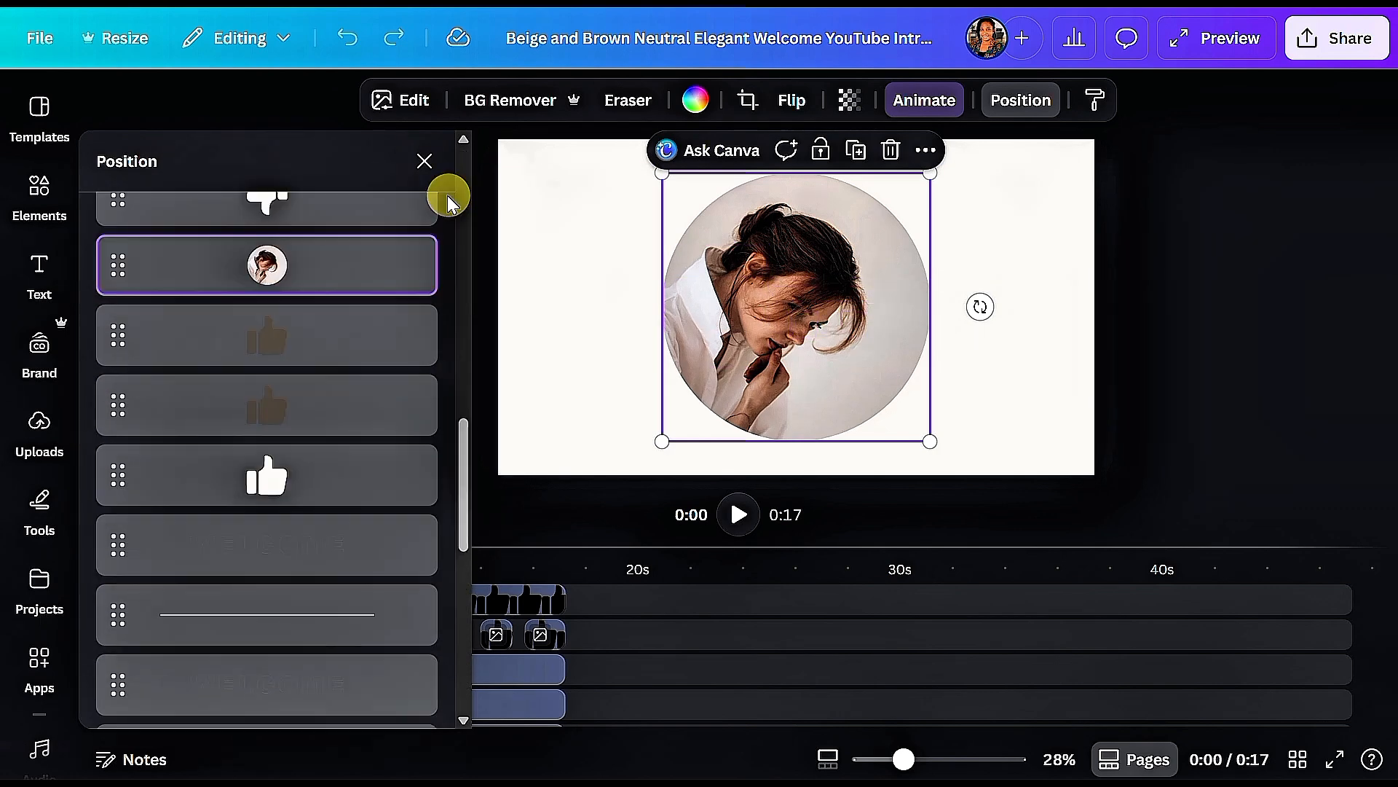
click(430, 171)
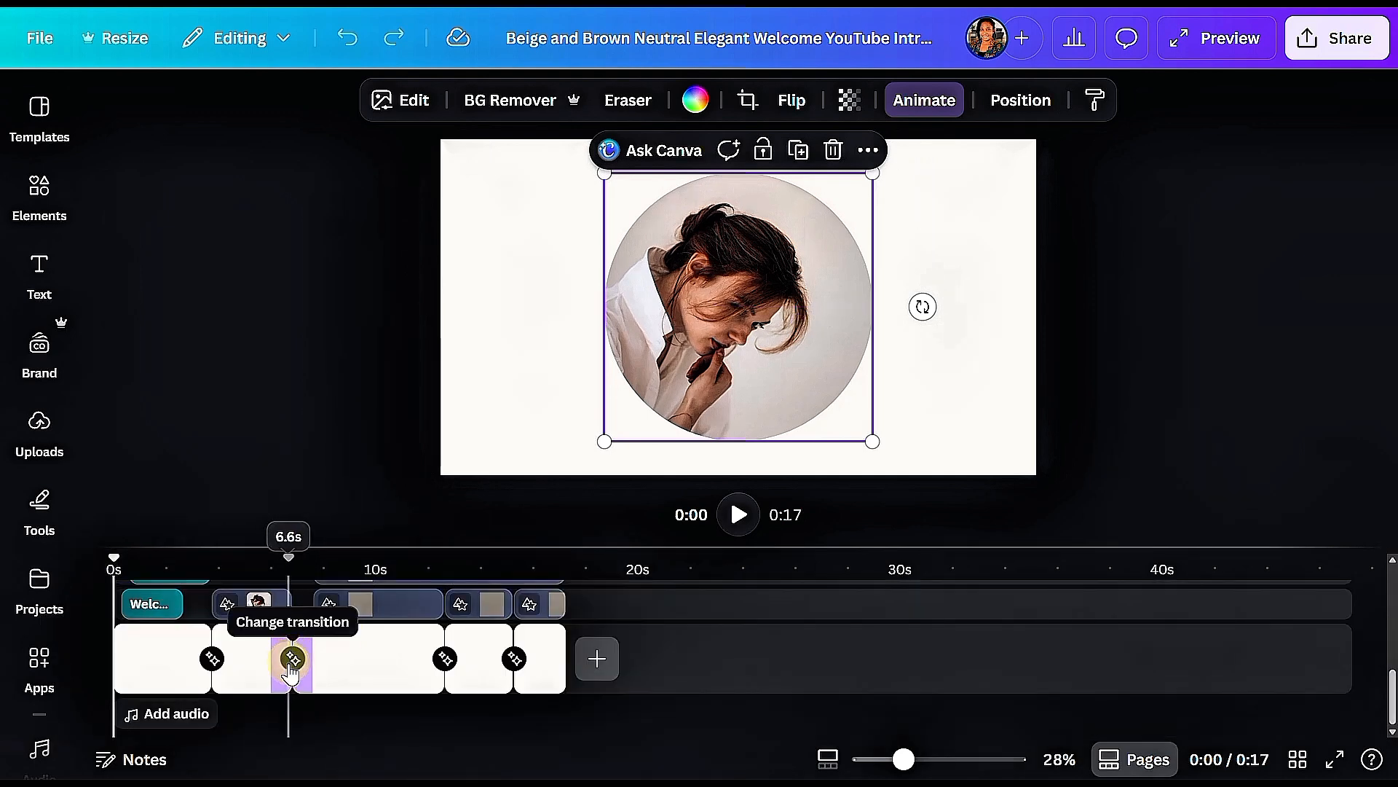
Step: Inspect the Match & Move transition between the second and third pages
click(292, 658)
click(116, 492)
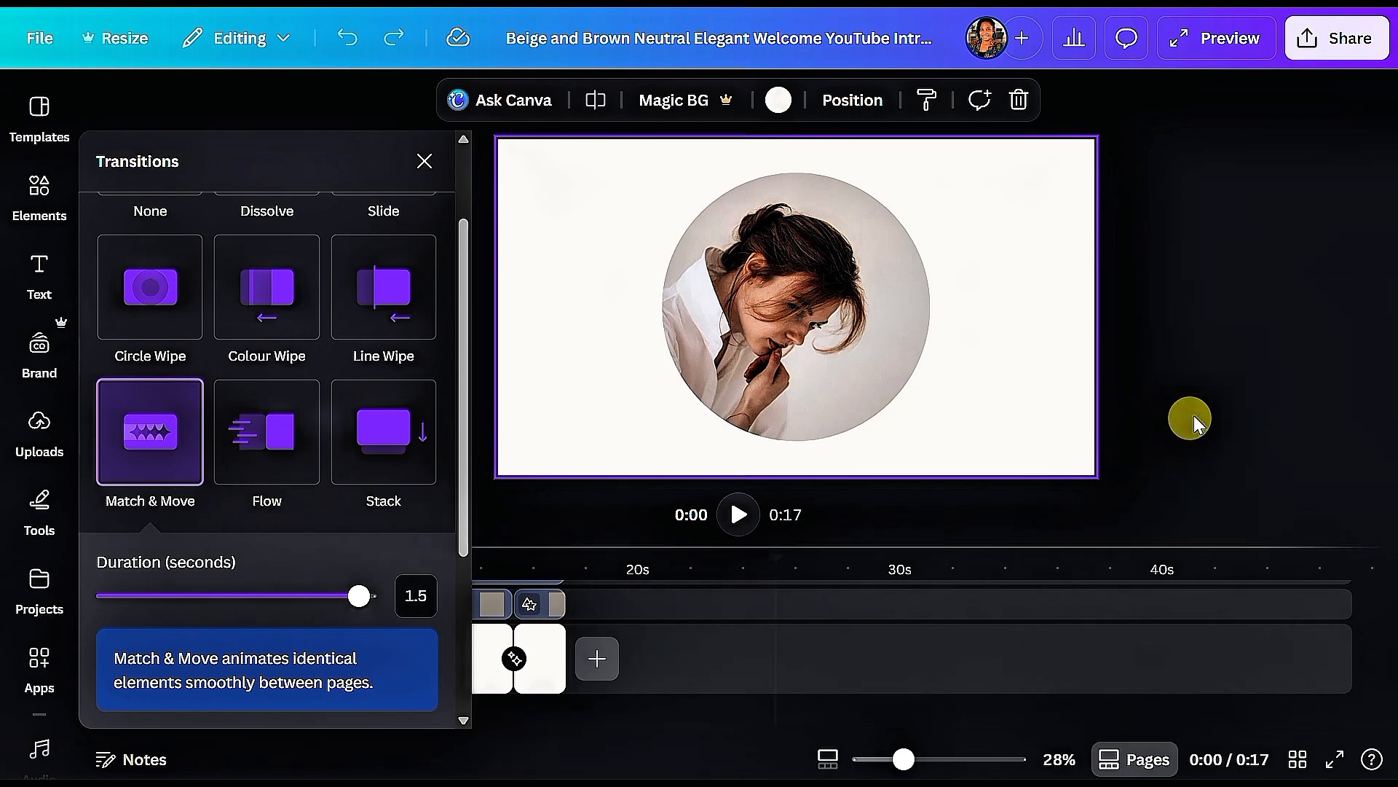
click(1236, 394)
Step: Enlarge the timeline area and examine all of the element tracks above the pages
click(593, 547)
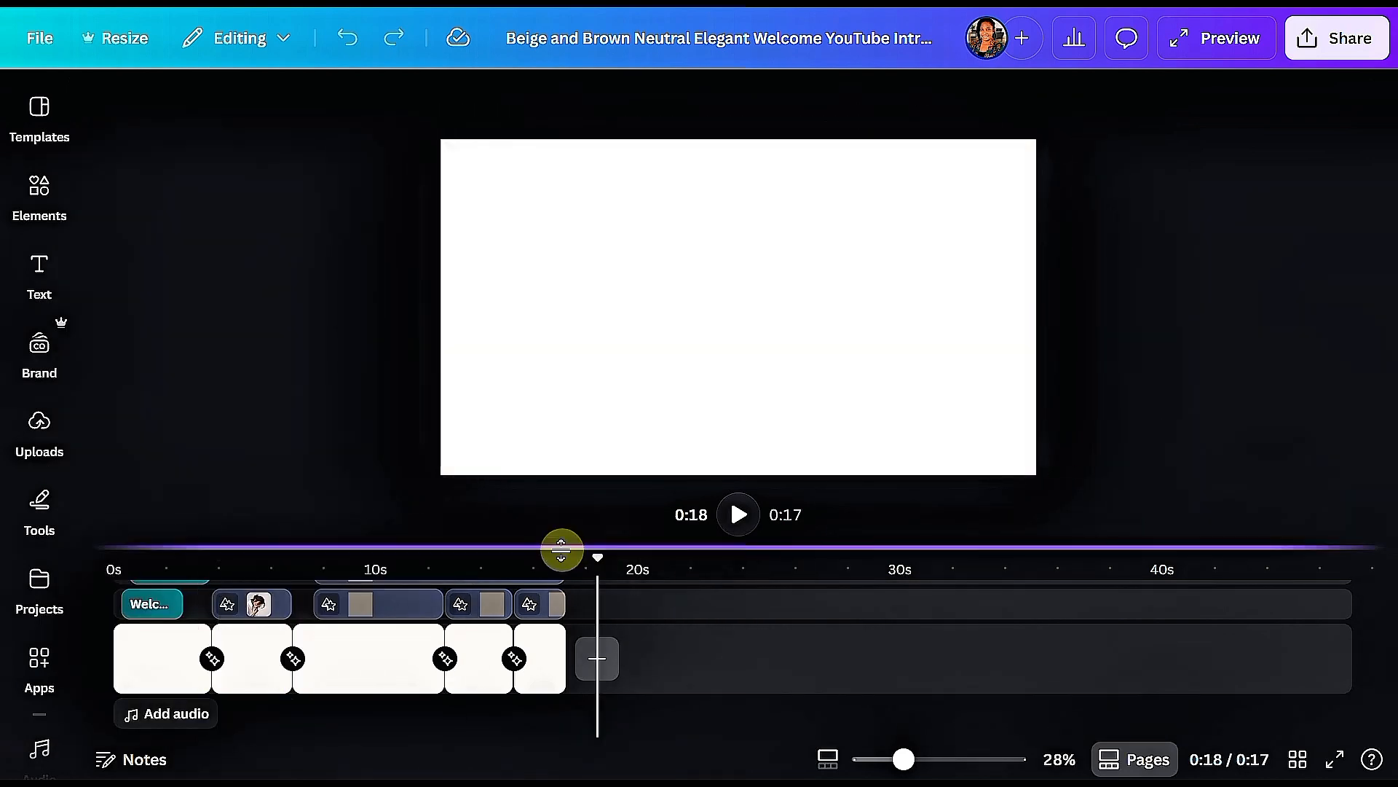
drag(570, 521, 615, 331)
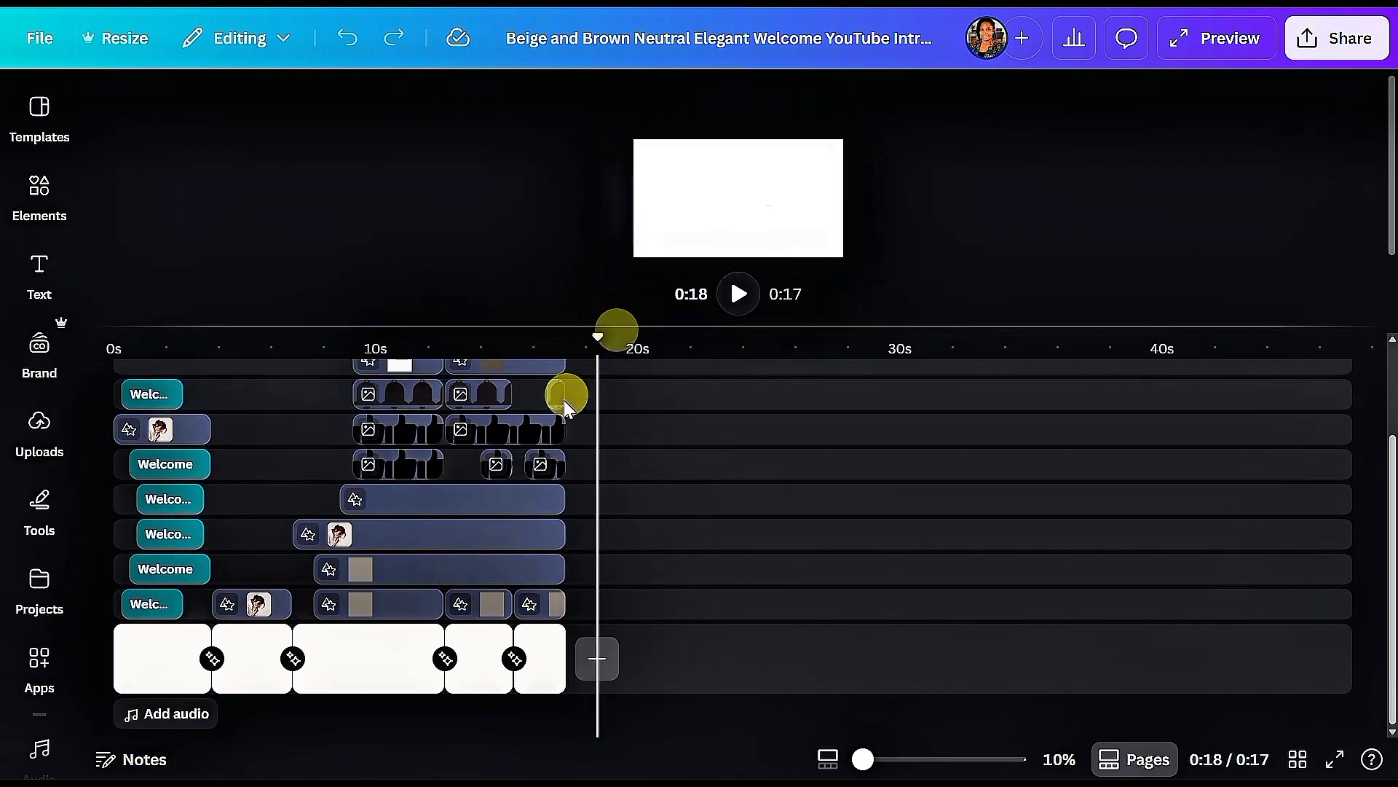
scroll(419, 576, up, 3)
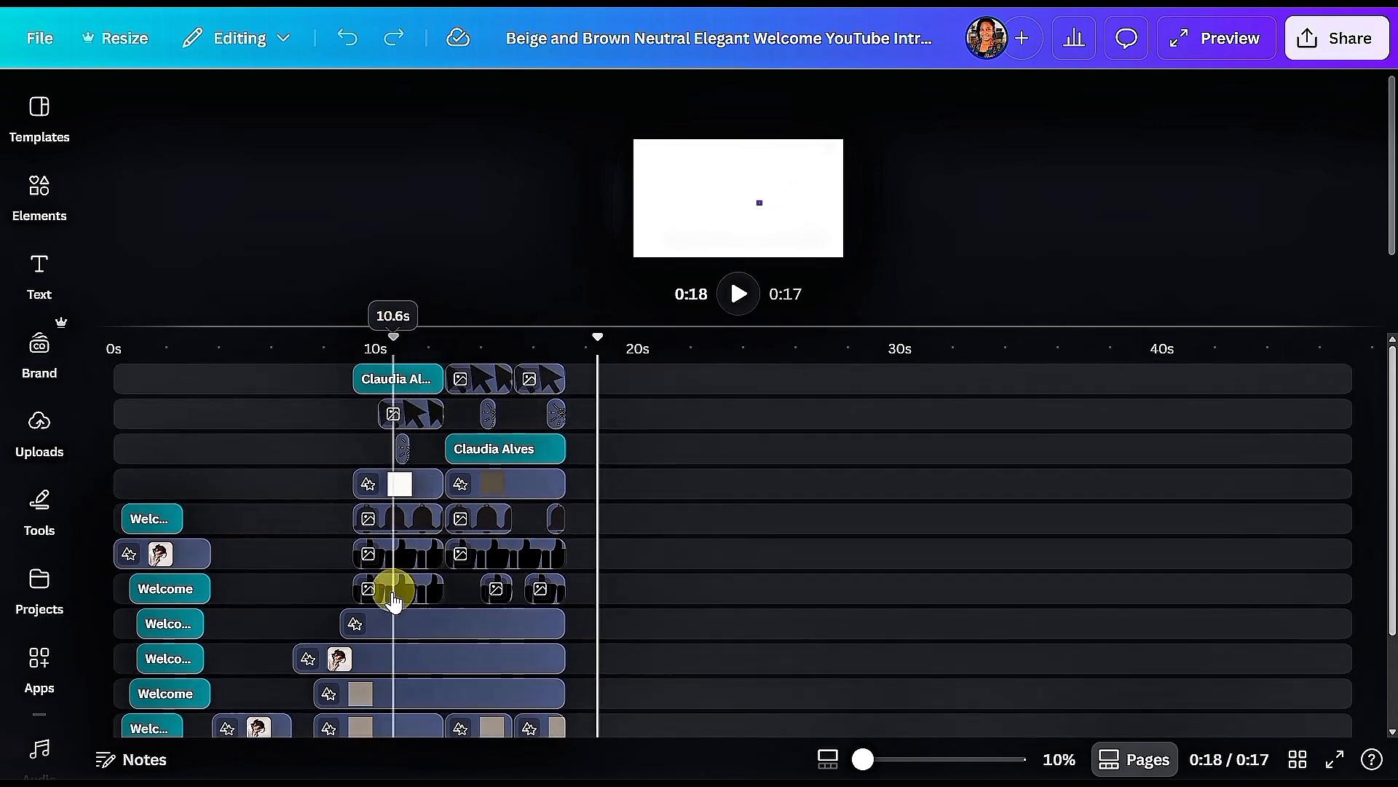
scroll(394, 586, down, 3)
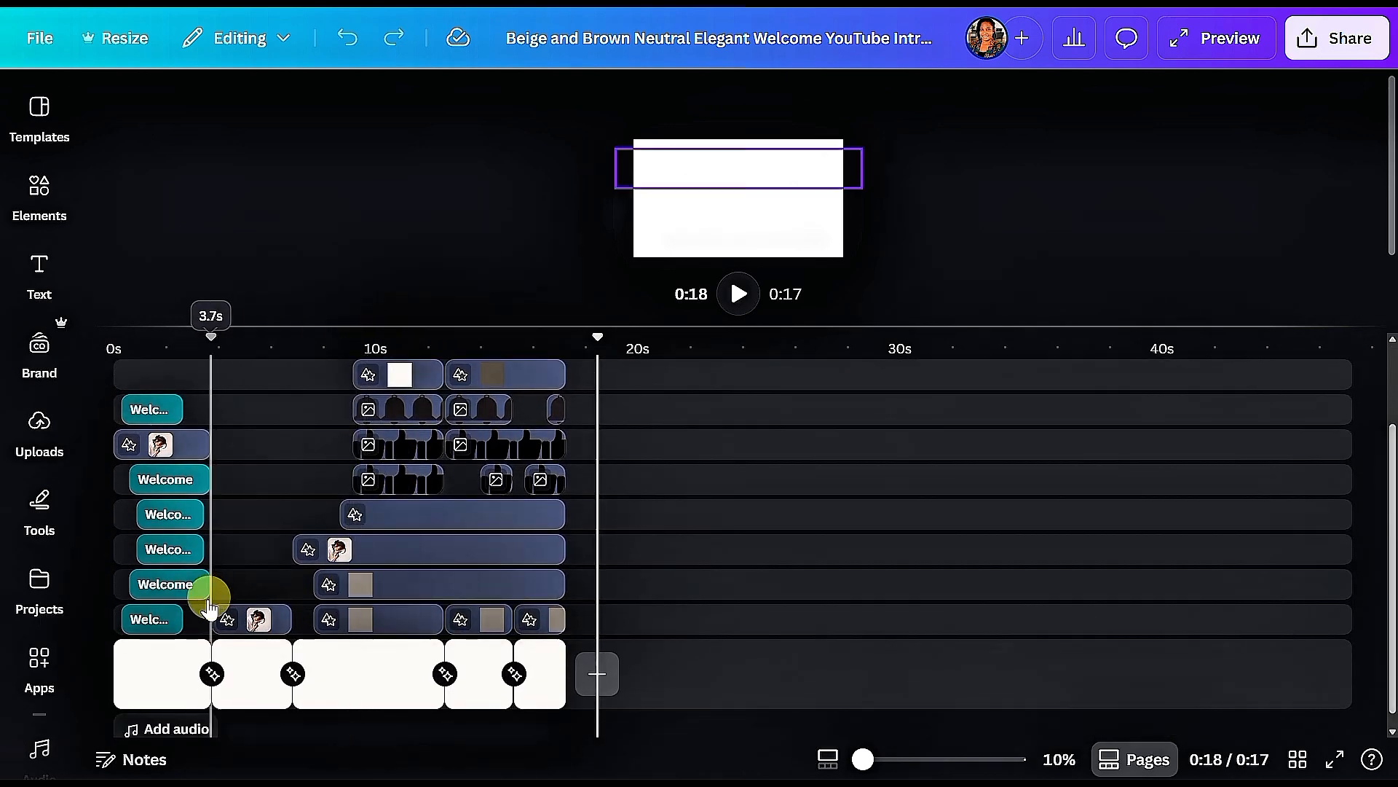
Step: Replace the first page's circular portrait with the uploaded photo of the woman against a red backdrop, enlarge the preview and confirm the crop
click(170, 453)
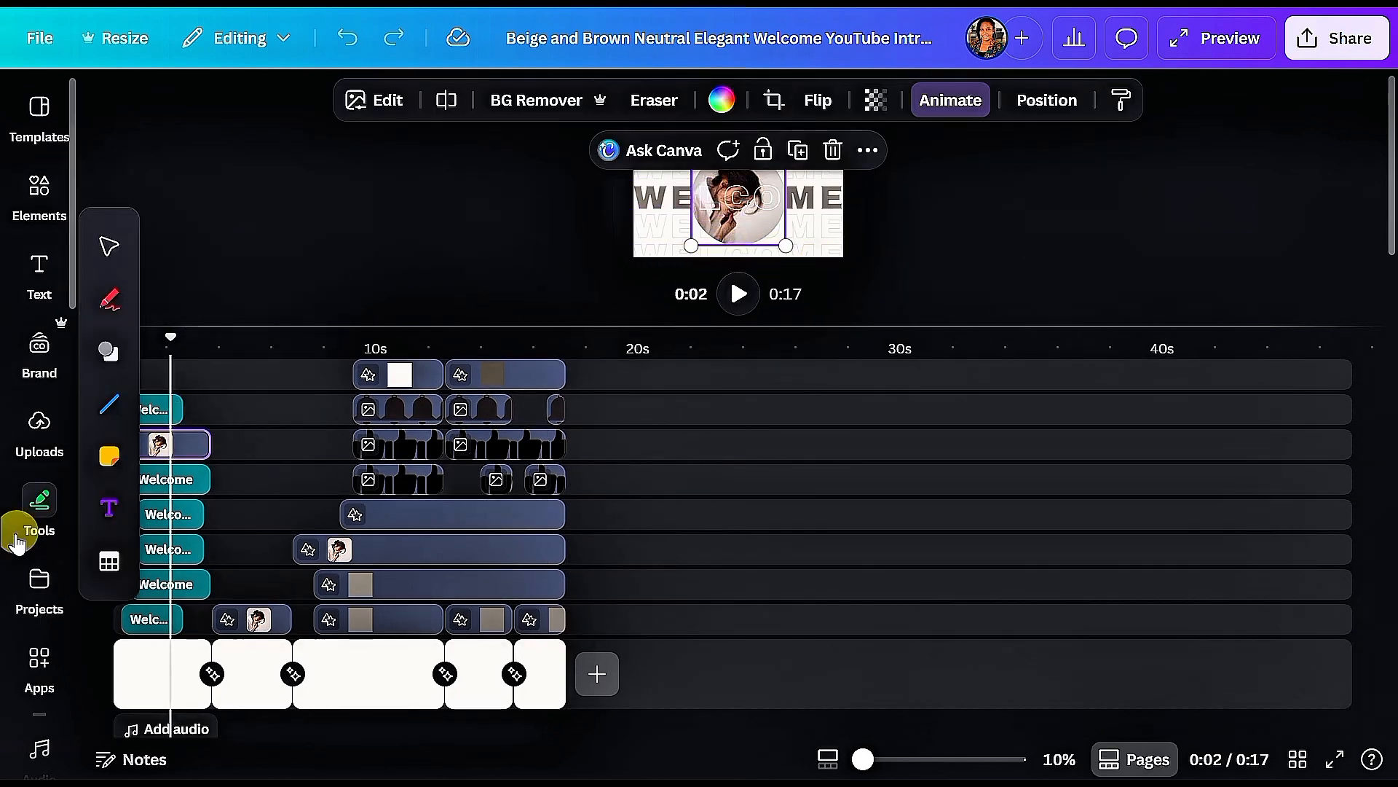
click(44, 426)
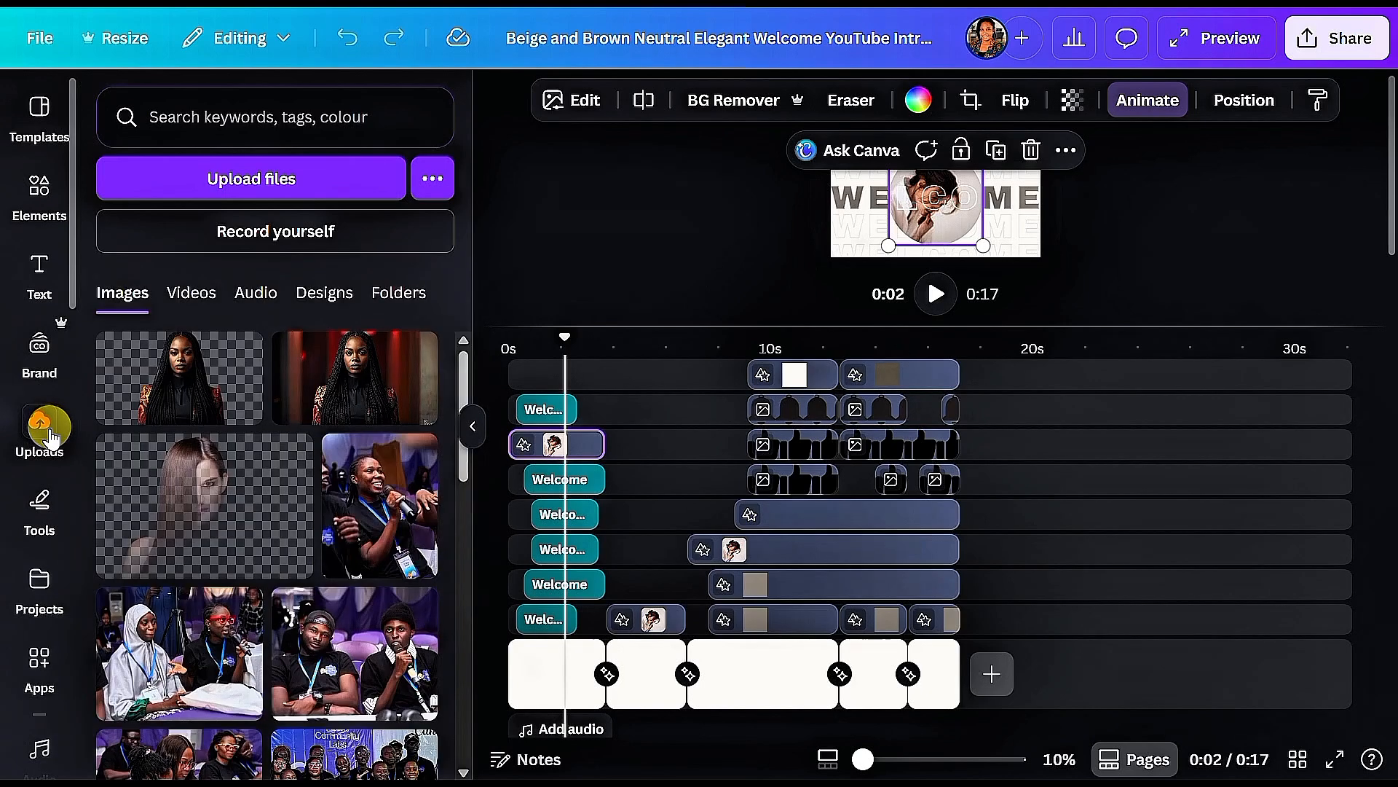
drag(362, 403, 932, 201)
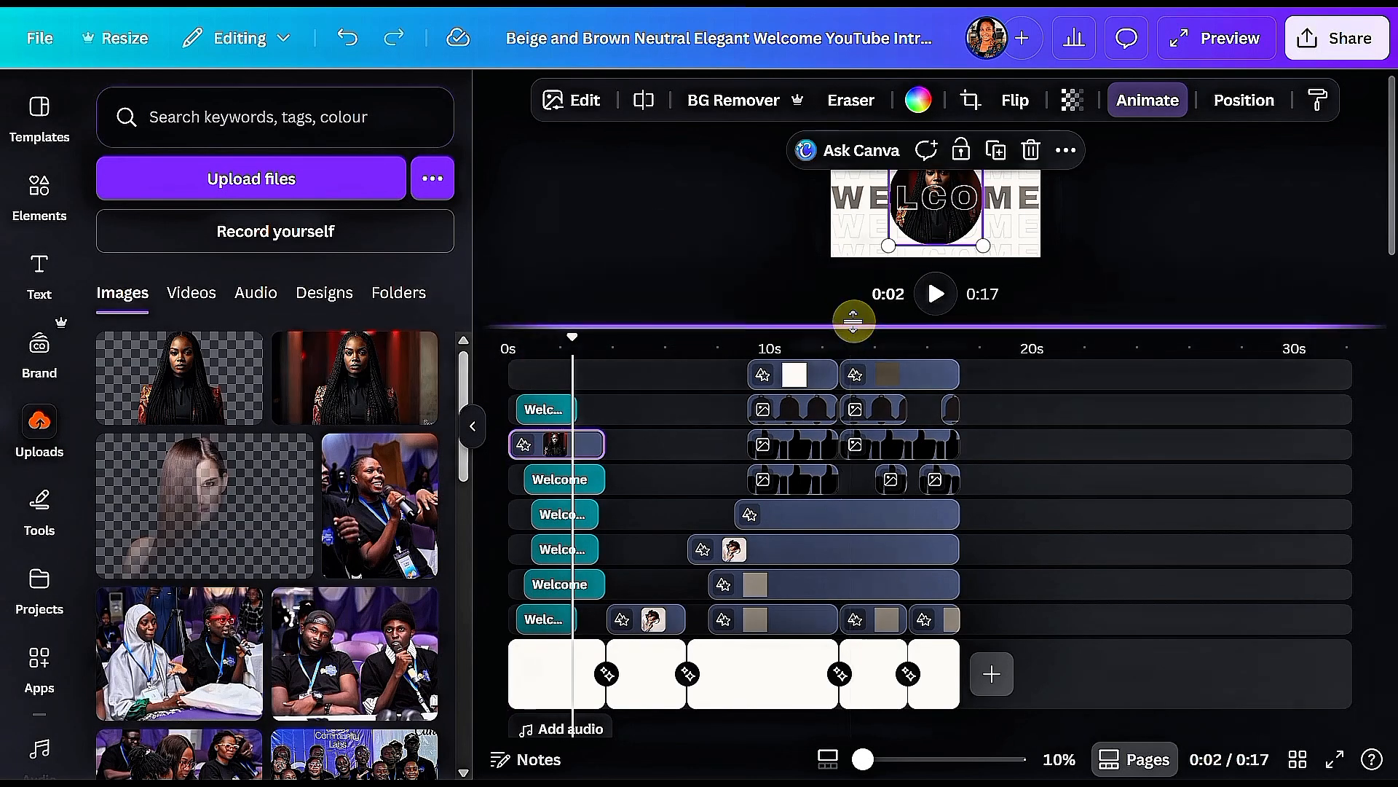
drag(853, 321, 837, 387)
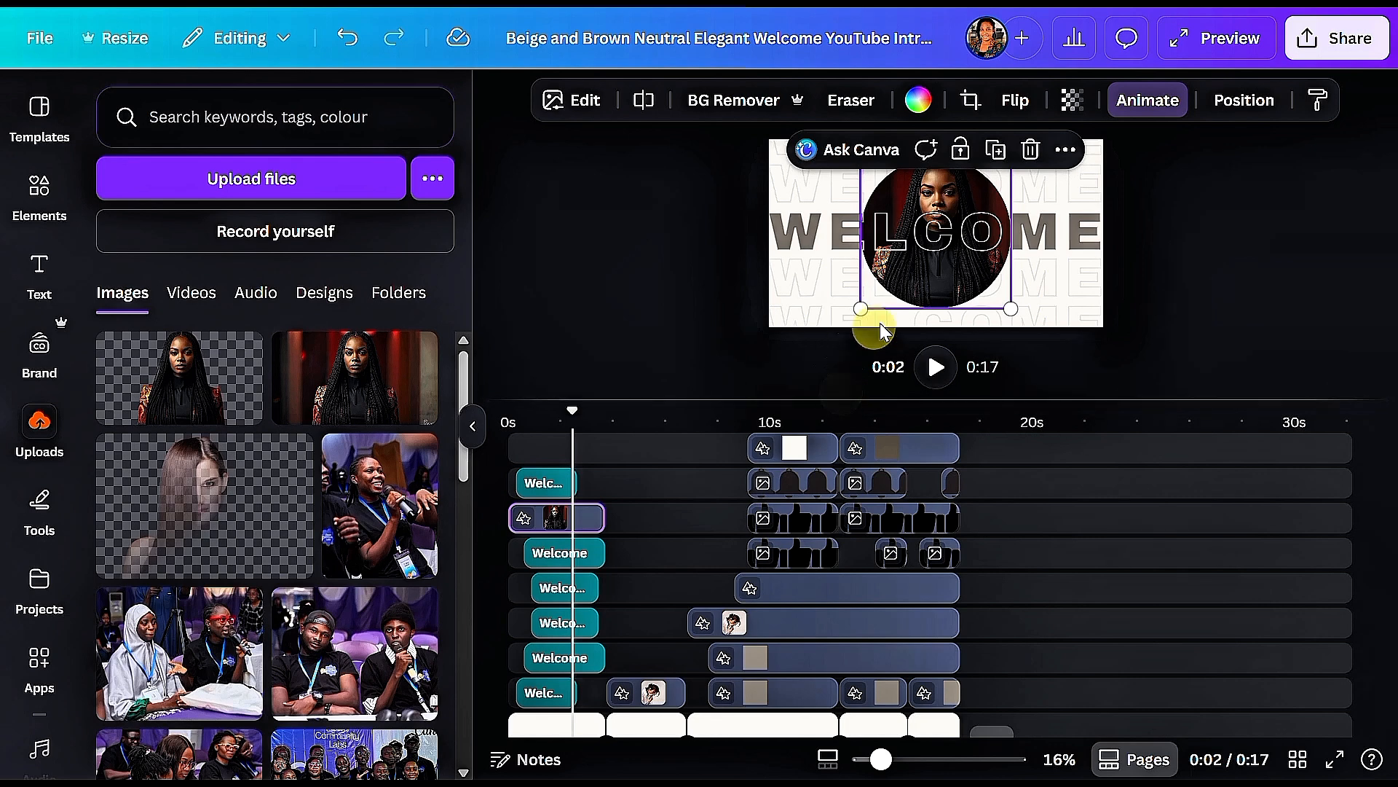
click(970, 104)
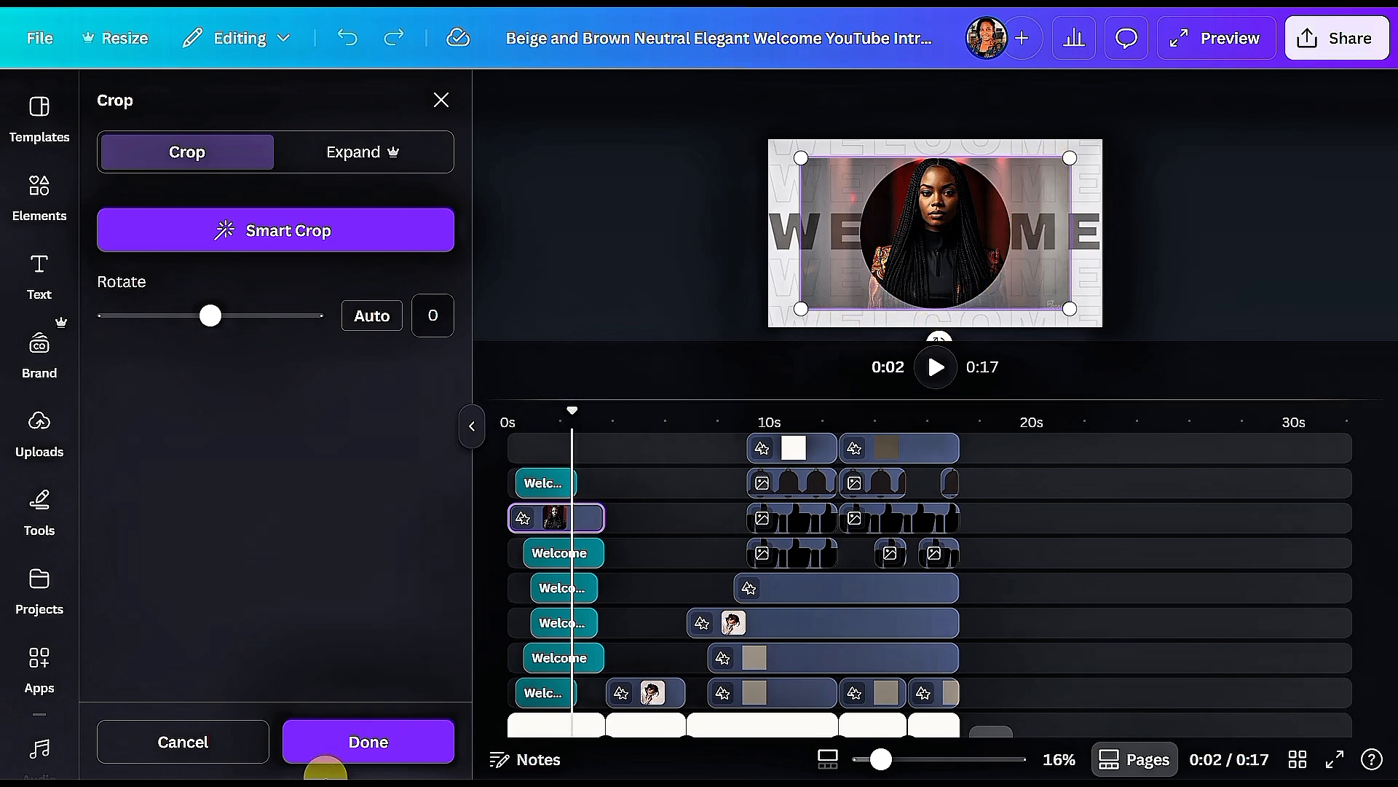
click(347, 749)
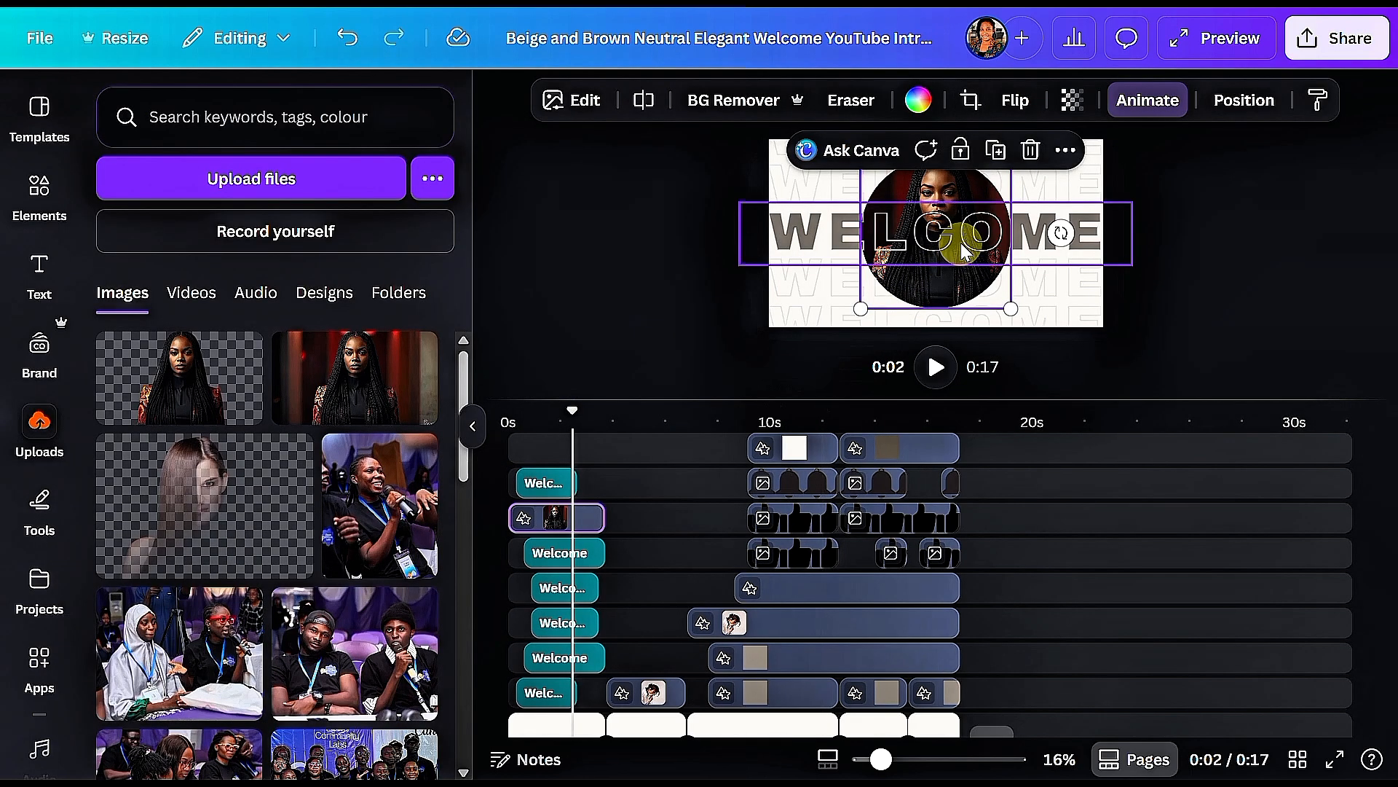
Step: Replace the circular portraits on the second page and in the long clip starting on the third page with the same red-backdrop photo
click(638, 702)
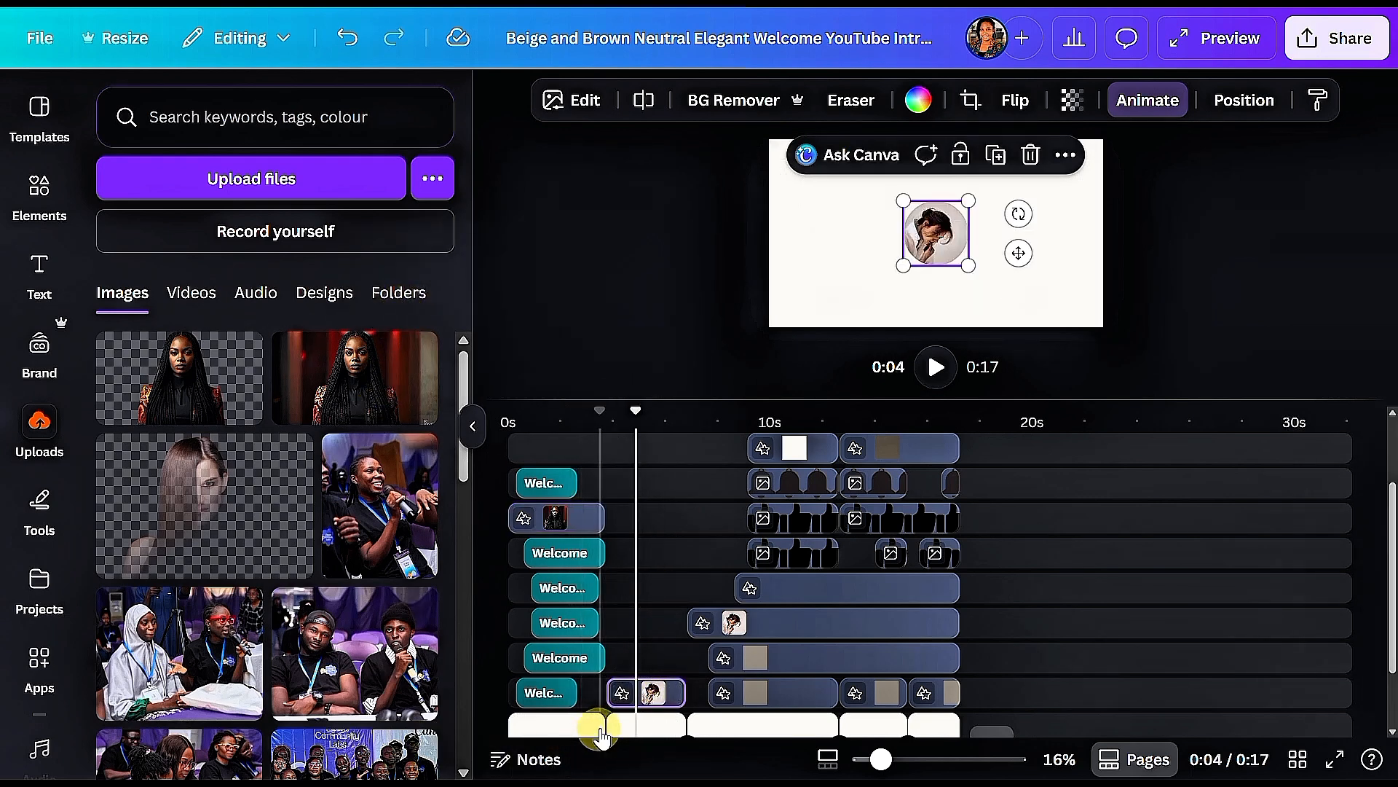
scroll(596, 729, down, 3)
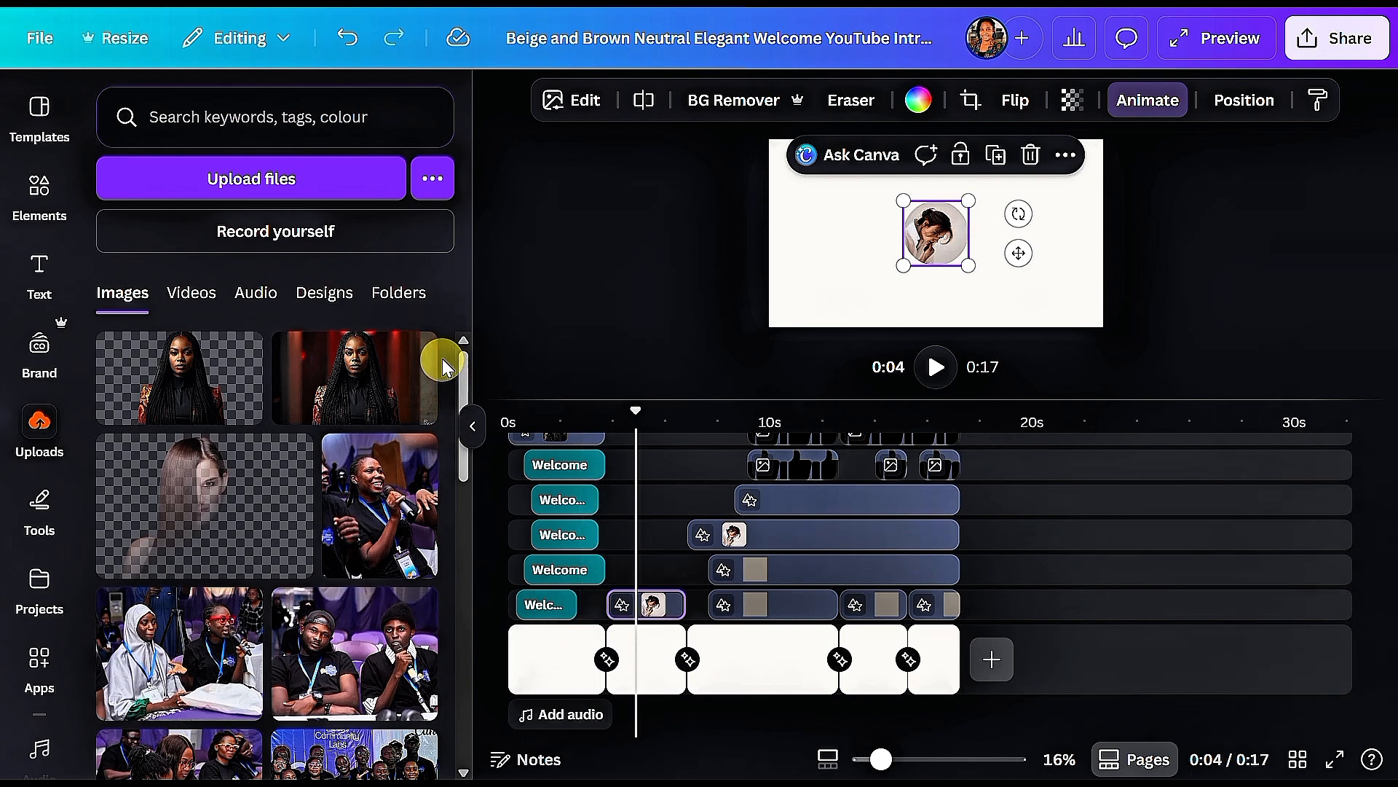
drag(388, 399, 919, 232)
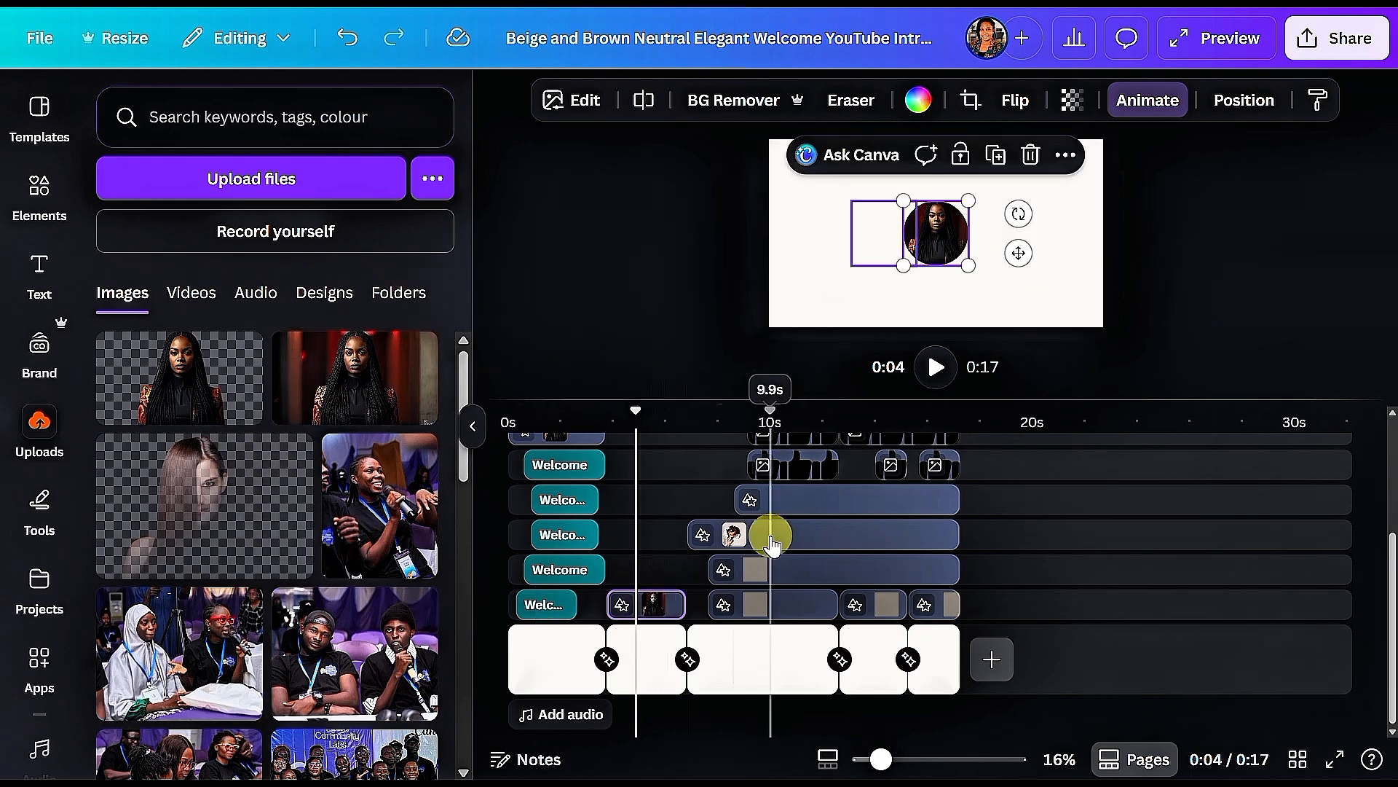
click(729, 543)
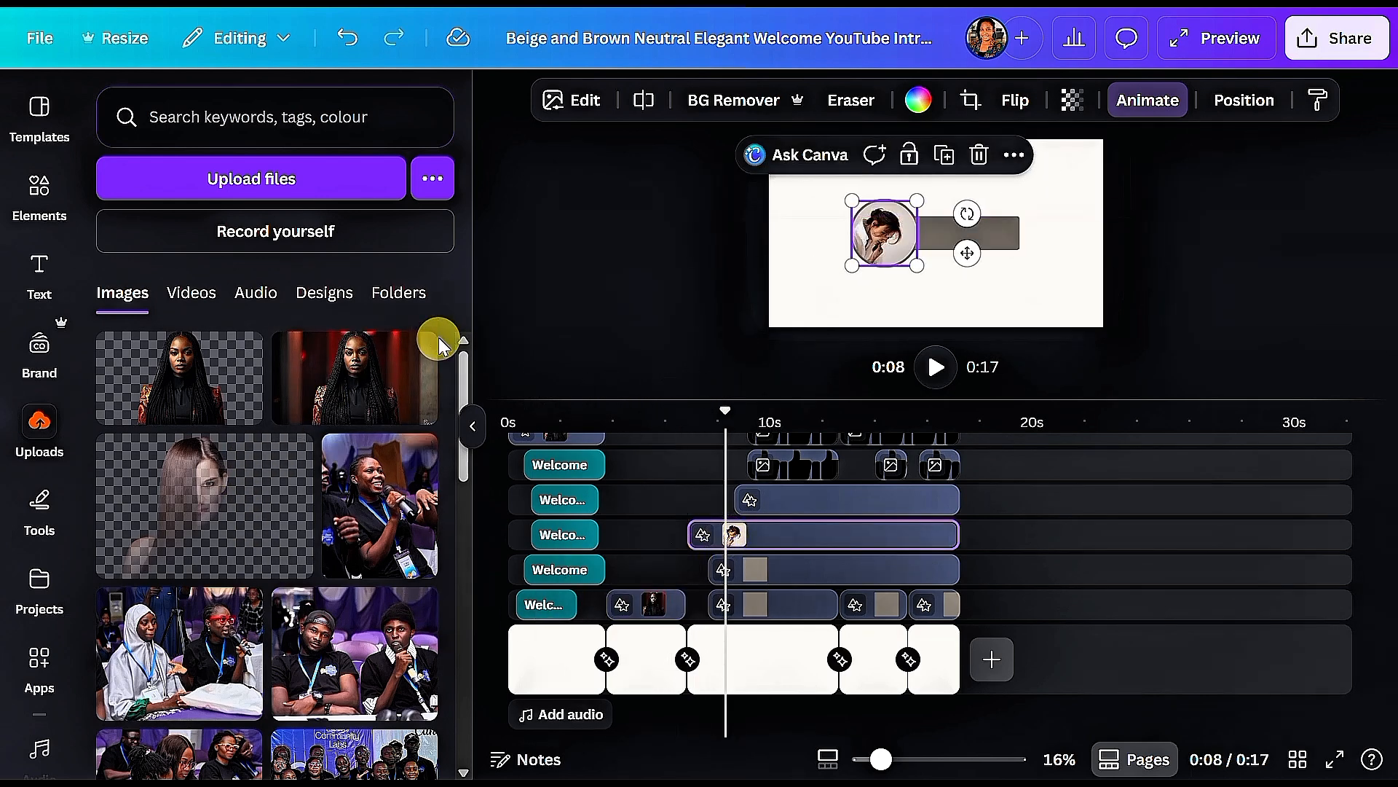
drag(364, 397, 863, 228)
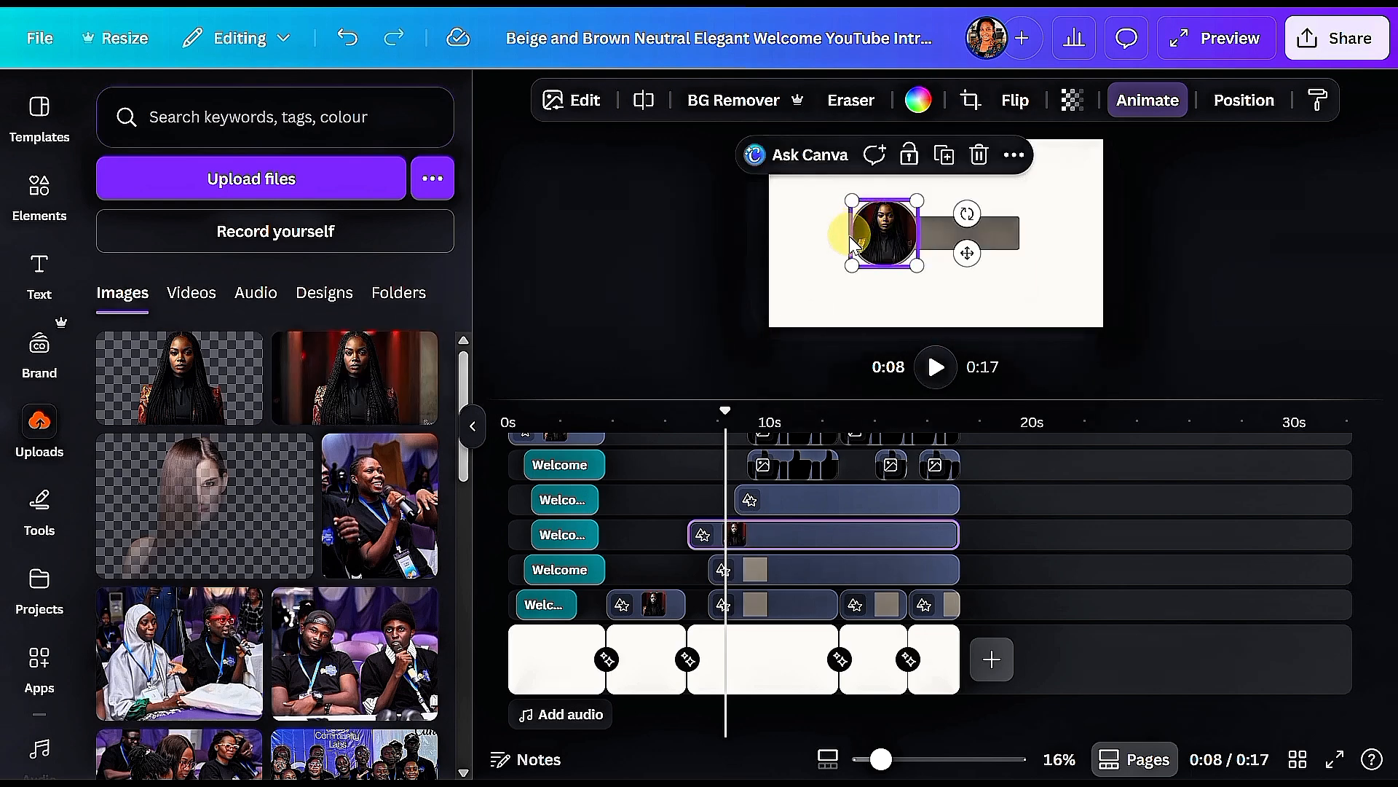
Step: Replace the placeholder name in the text clip at about 10 s with "Grow with Rachel" and widen its text box to fit one line
scroll(841, 628, up, 3)
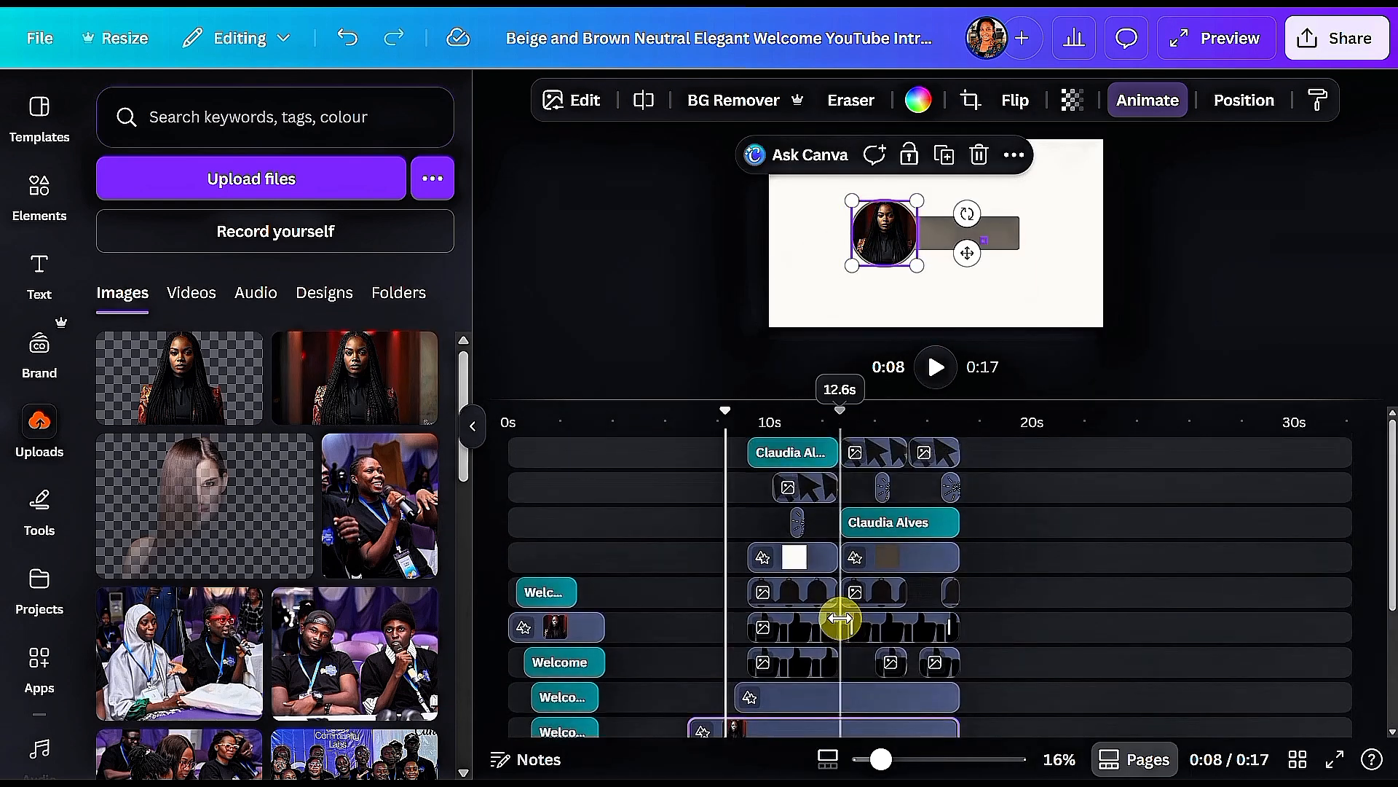
click(796, 454)
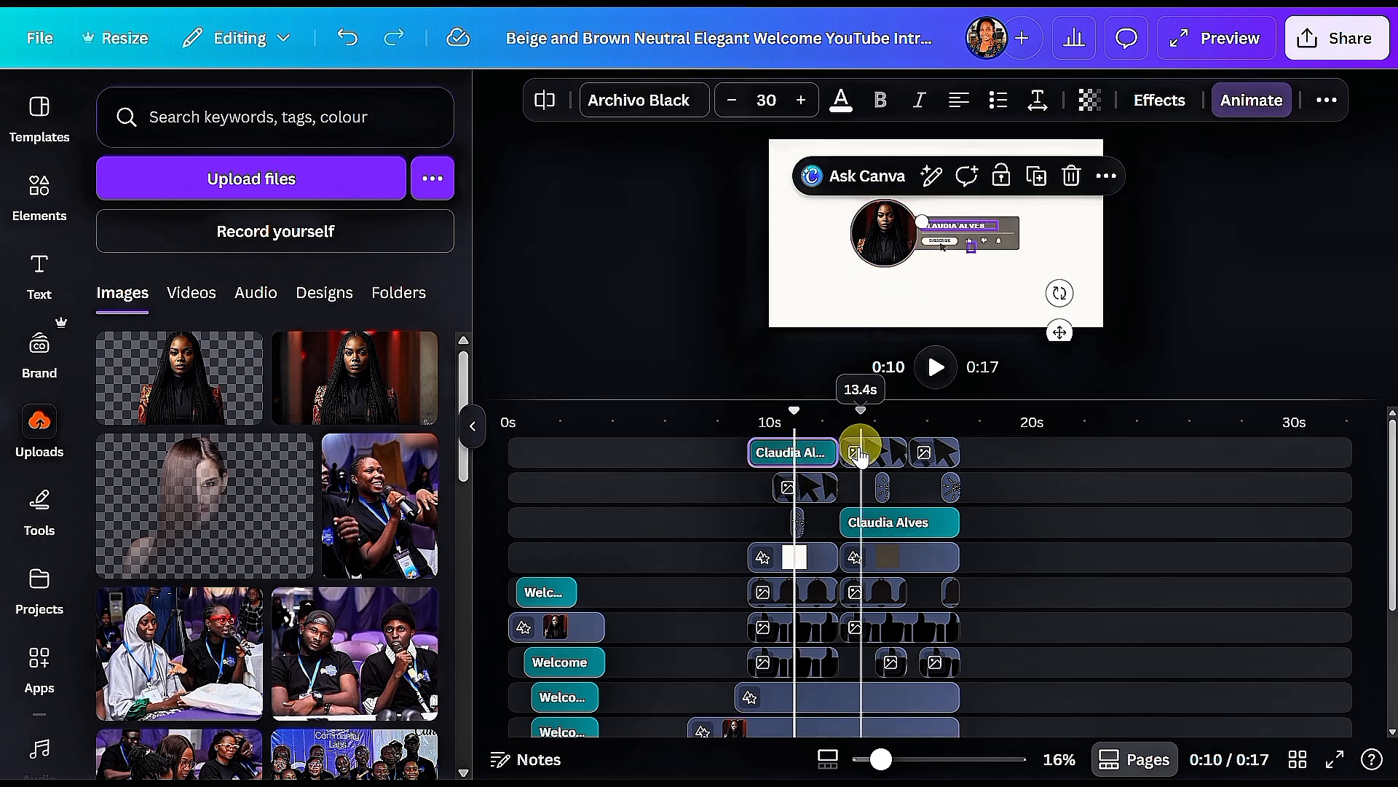
drag(836, 400, 831, 604)
double_click(998, 320)
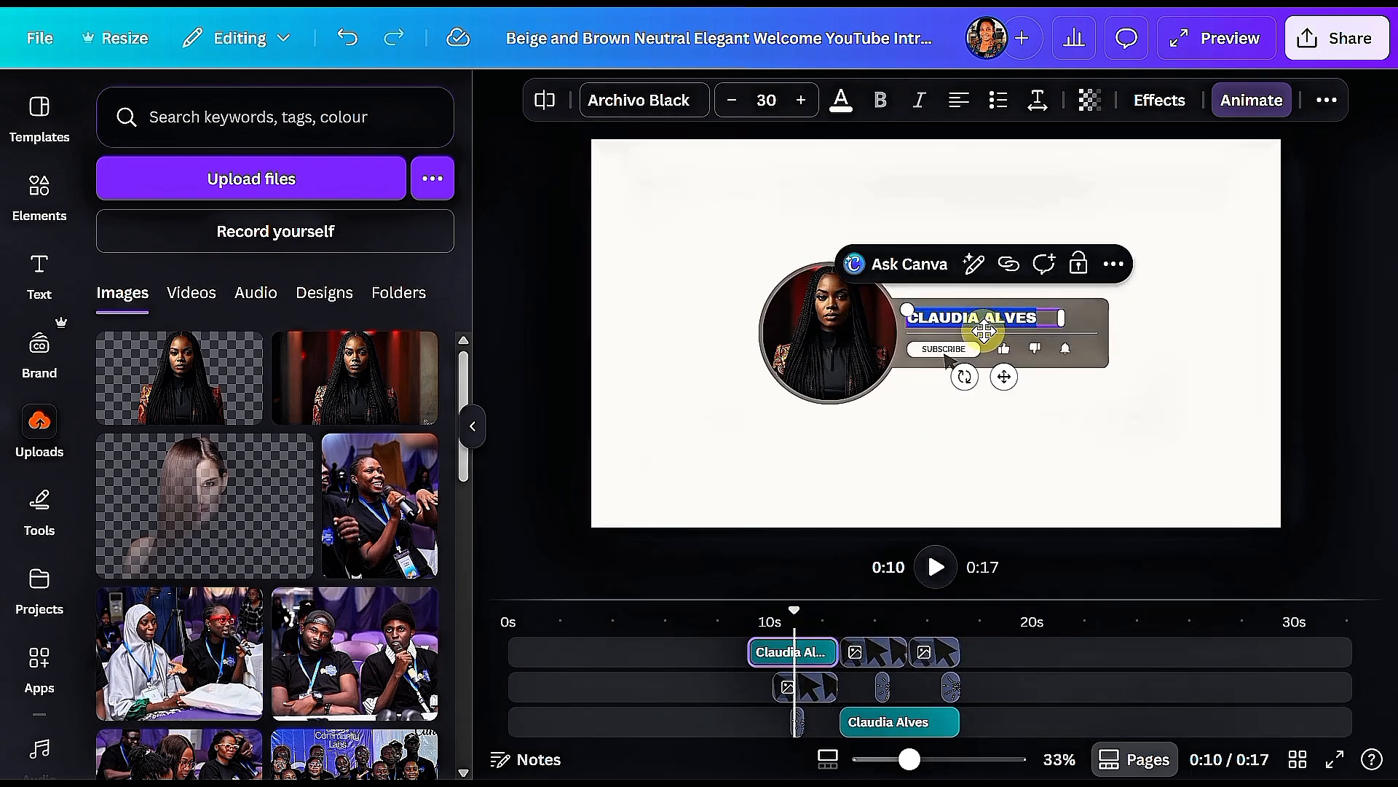
text(Grow with Rach)
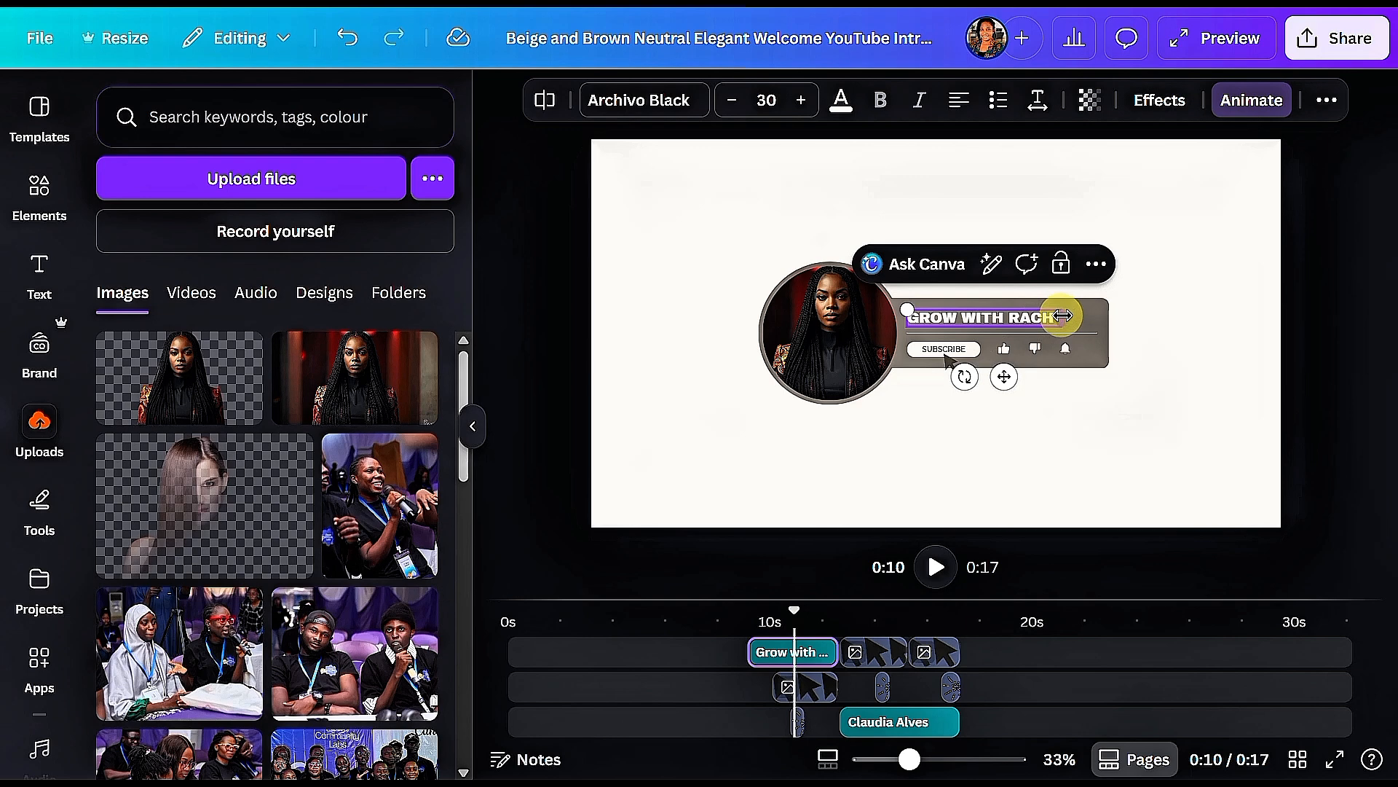
drag(1064, 316, 1092, 318)
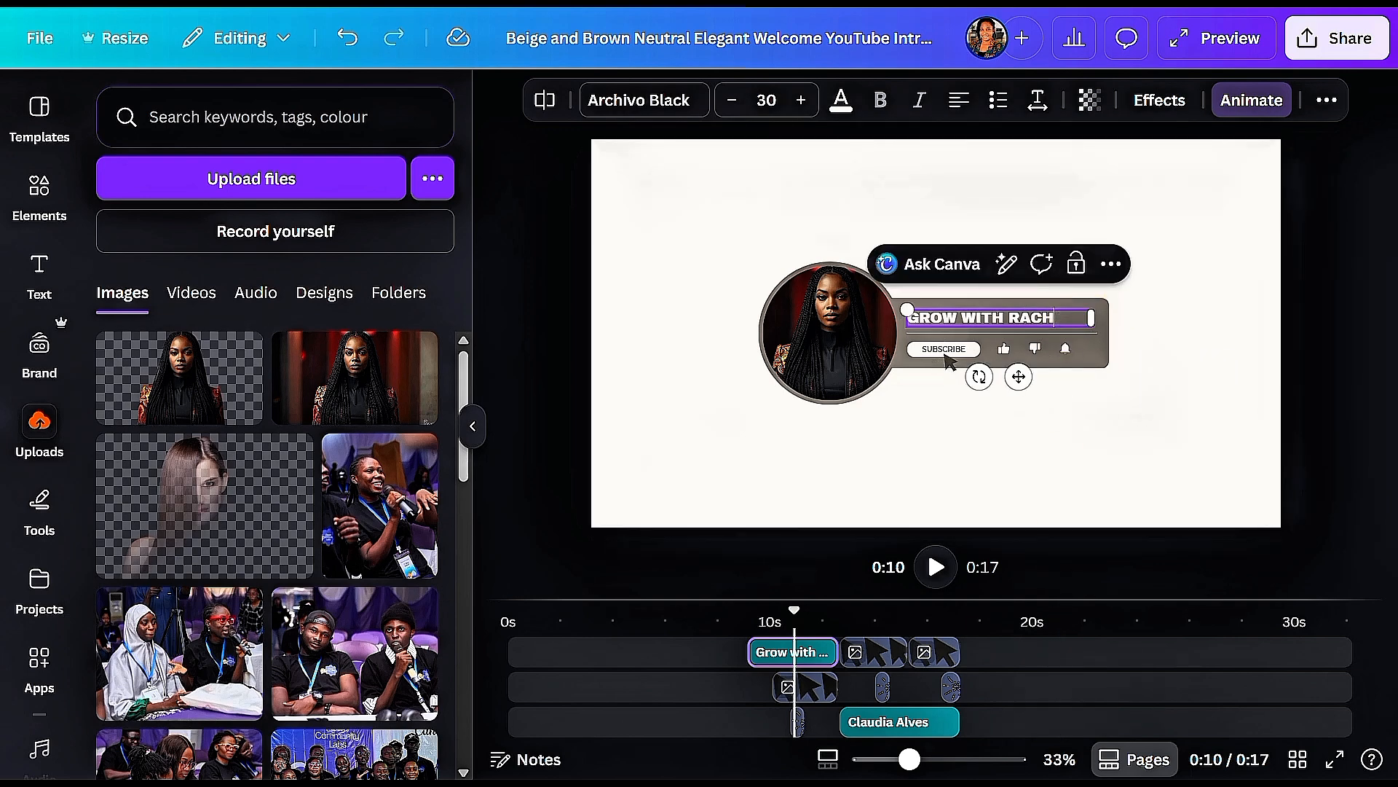
text(el)
Step: Replace the remaining placeholder name in the text clip starting at about 13 s with the same channel name, "Grow with Rachel"
scroll(1161, 687, down, 5)
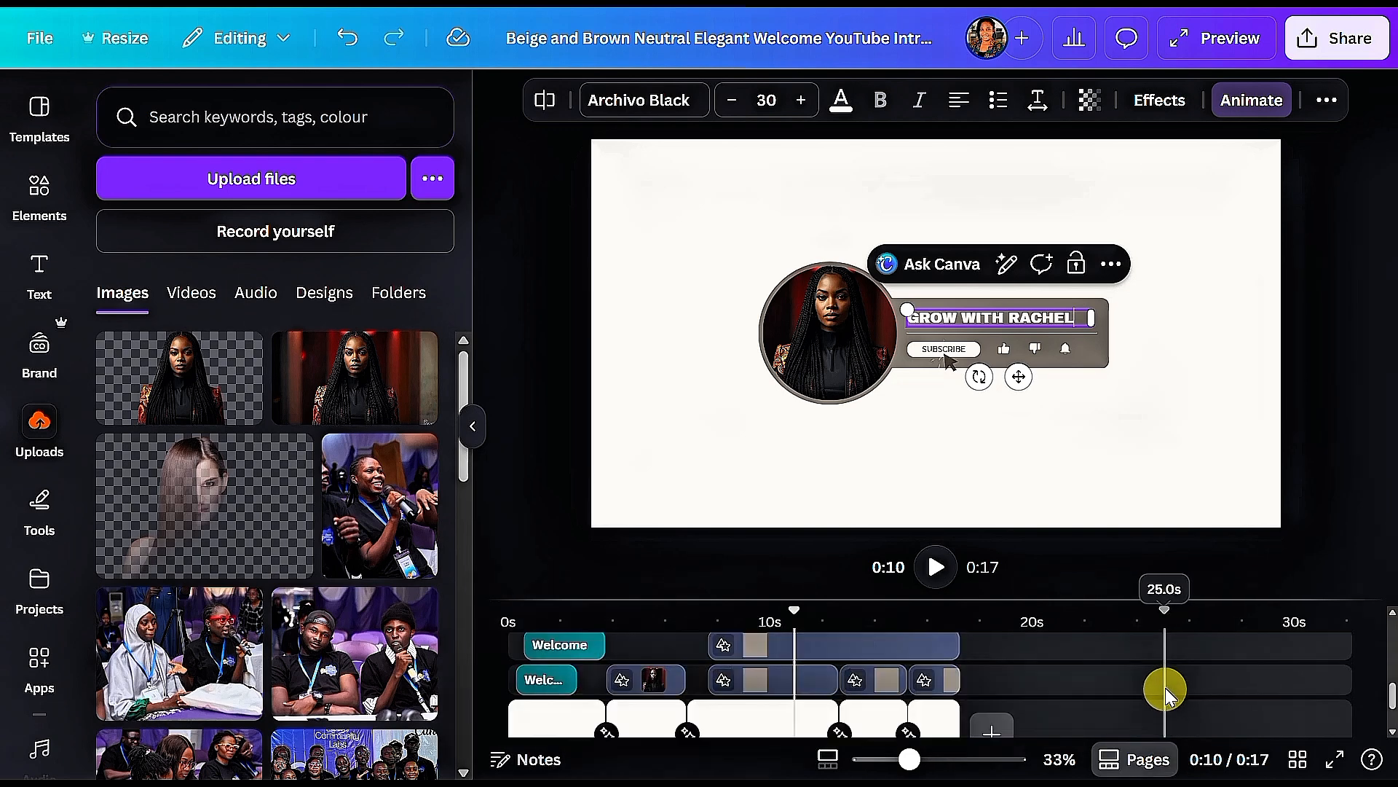
scroll(1148, 670, up, 3)
scroll(1080, 680, up, 2)
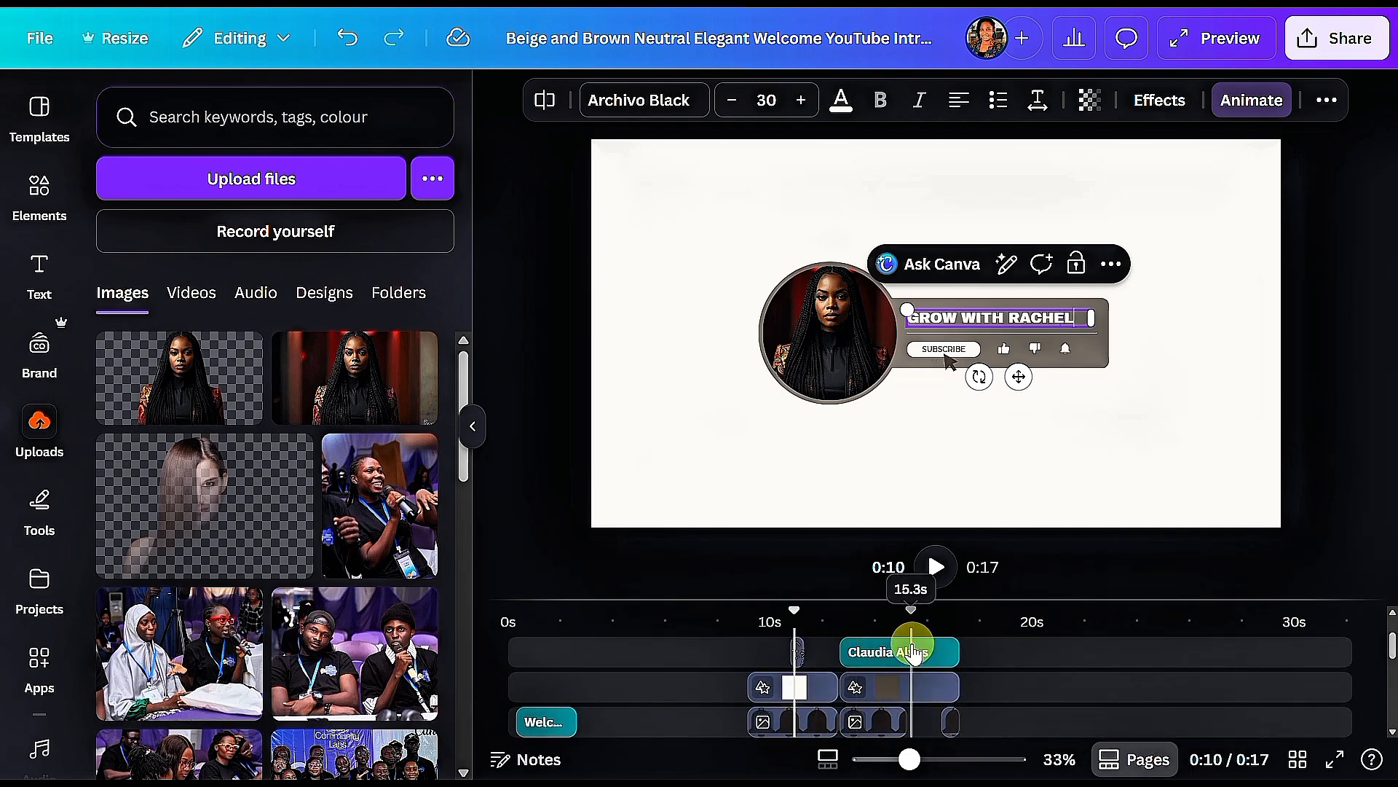
drag(883, 594, 922, 426)
click(916, 485)
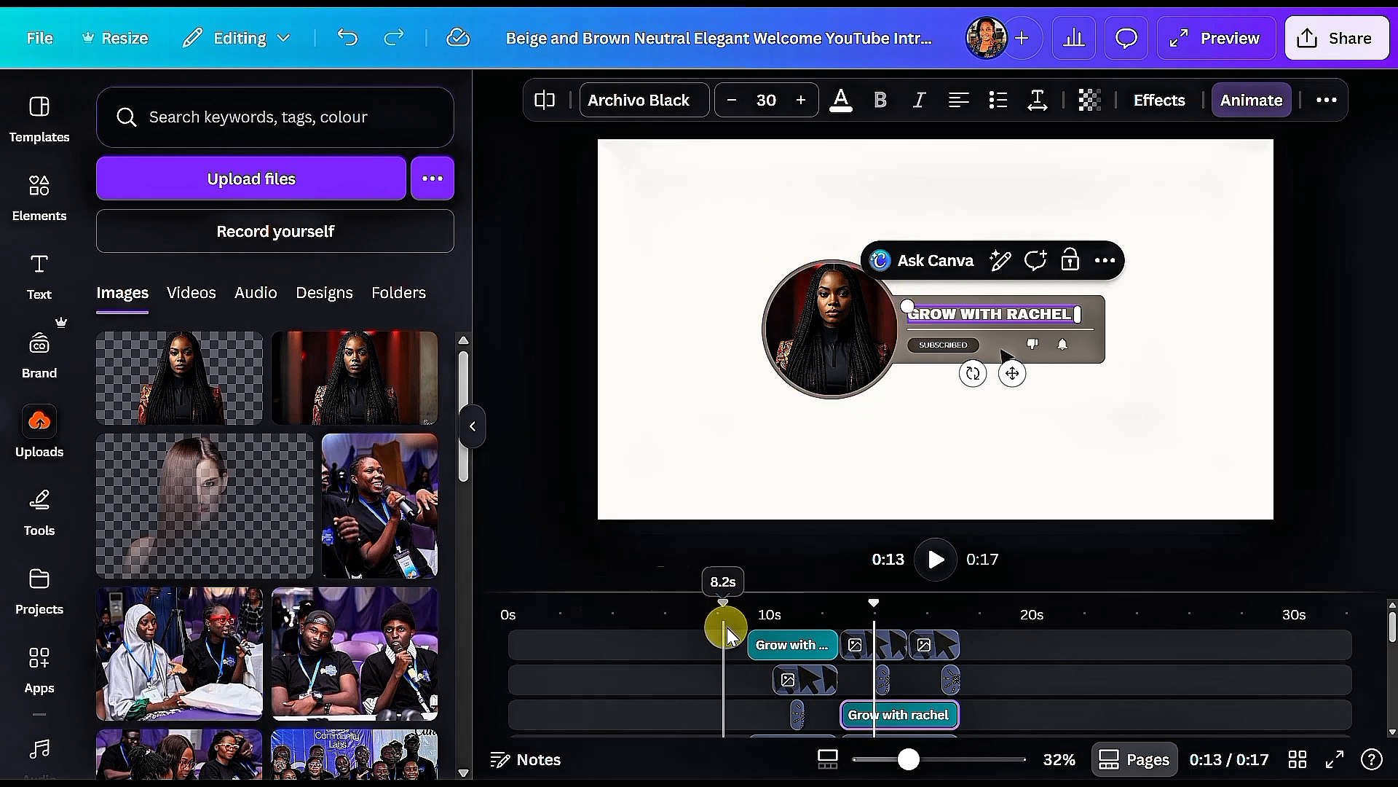
Step: Examine the element tracks in an enlarged timeline and go through the complete layer list down to the background
scroll(725, 629, down, 1)
drag(718, 594, 765, 334)
scroll(727, 589, up, 2)
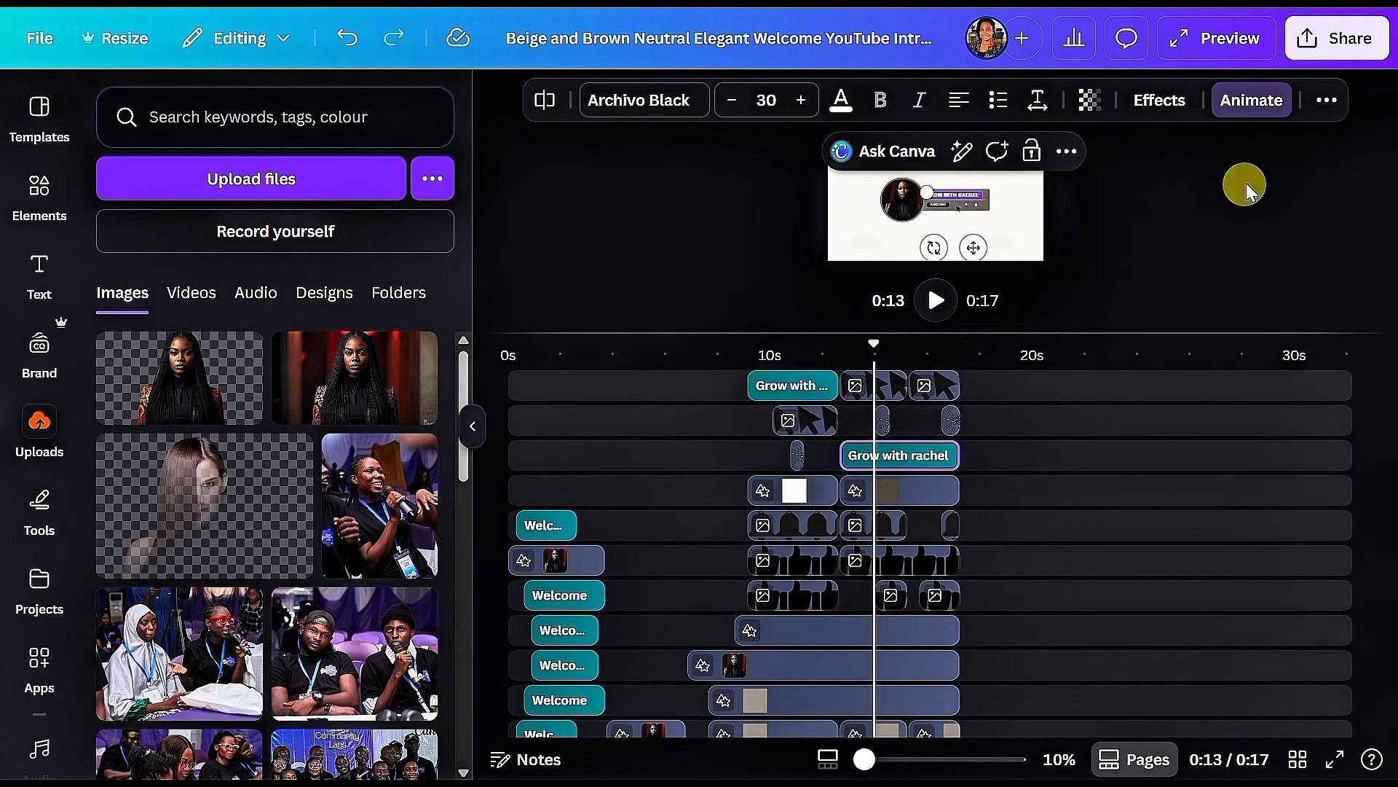
click(1318, 106)
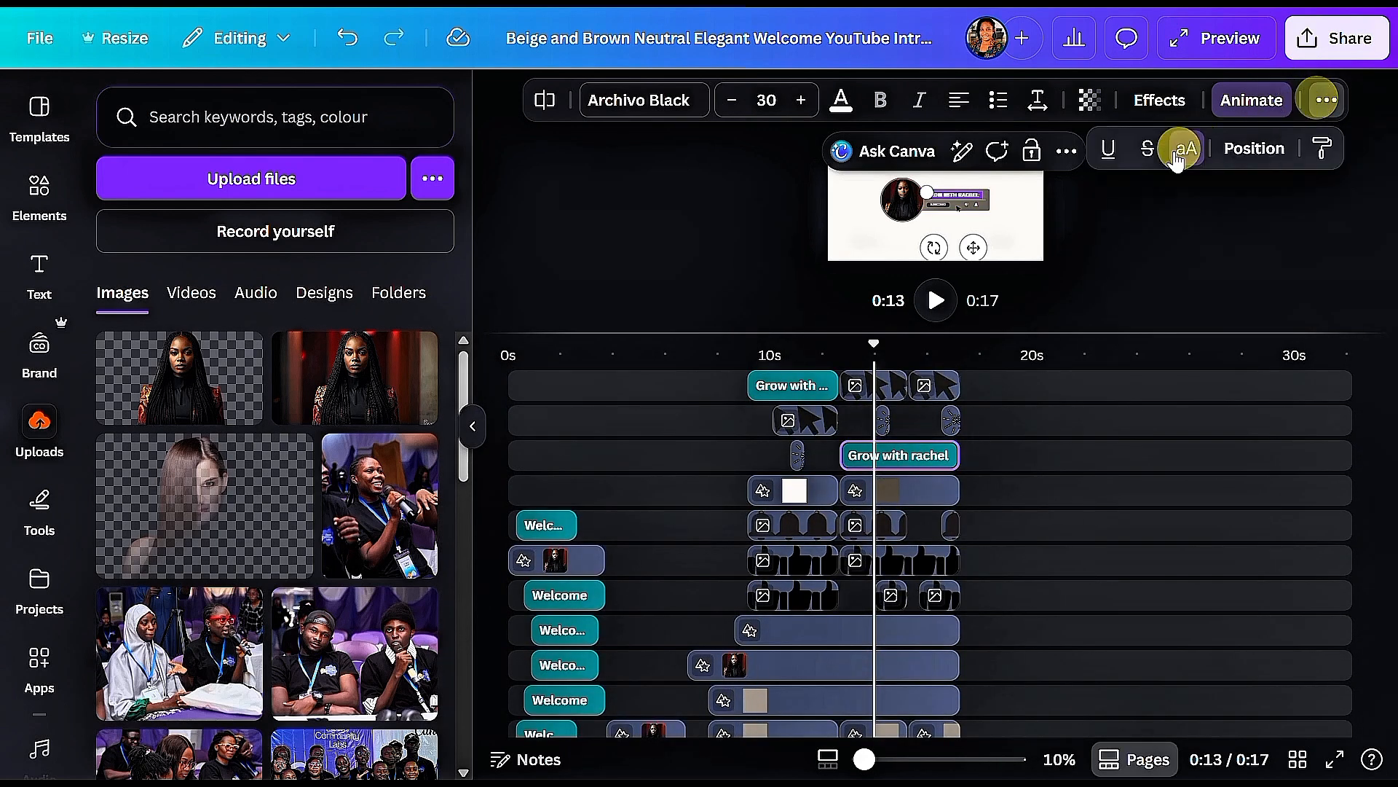
click(1249, 149)
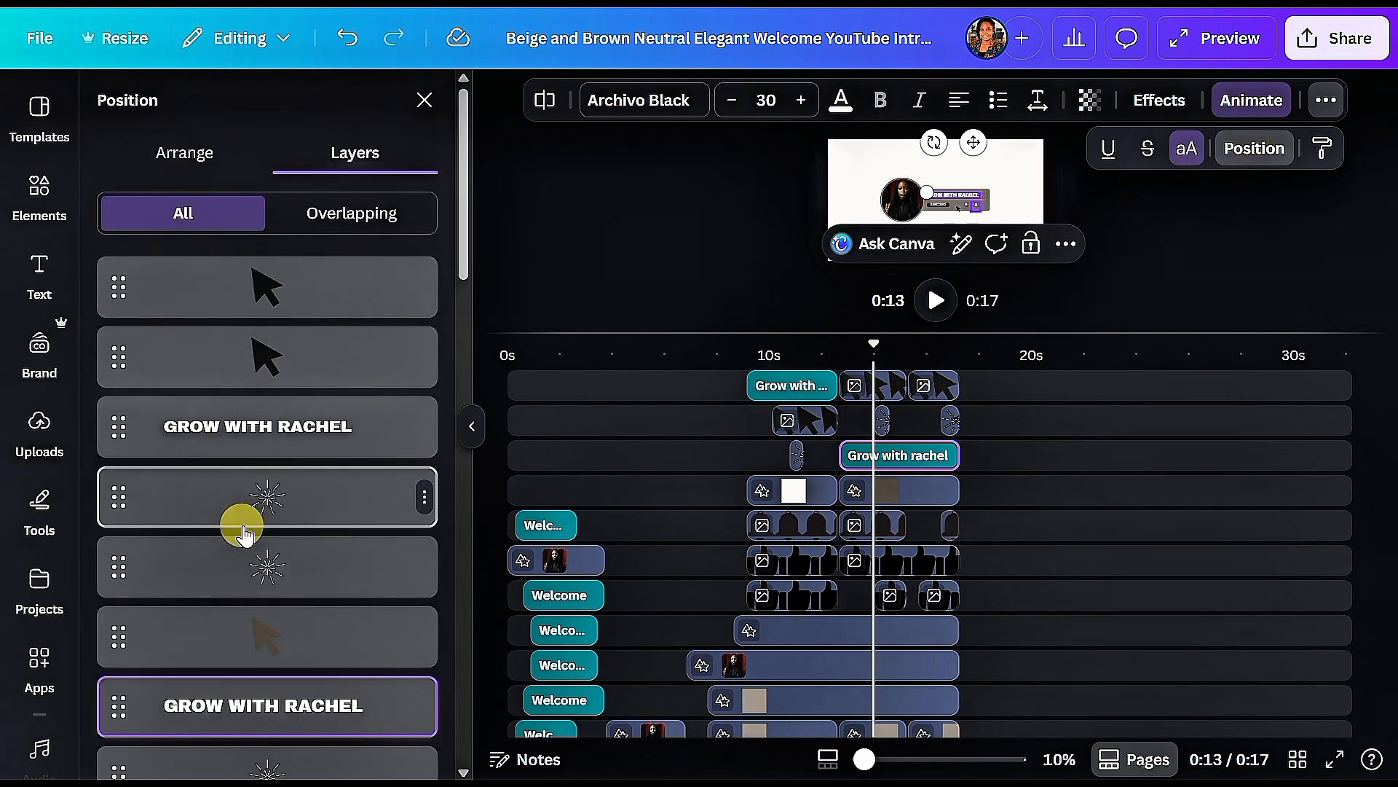
scroll(257, 453, down, 1)
scroll(256, 453, down, 8)
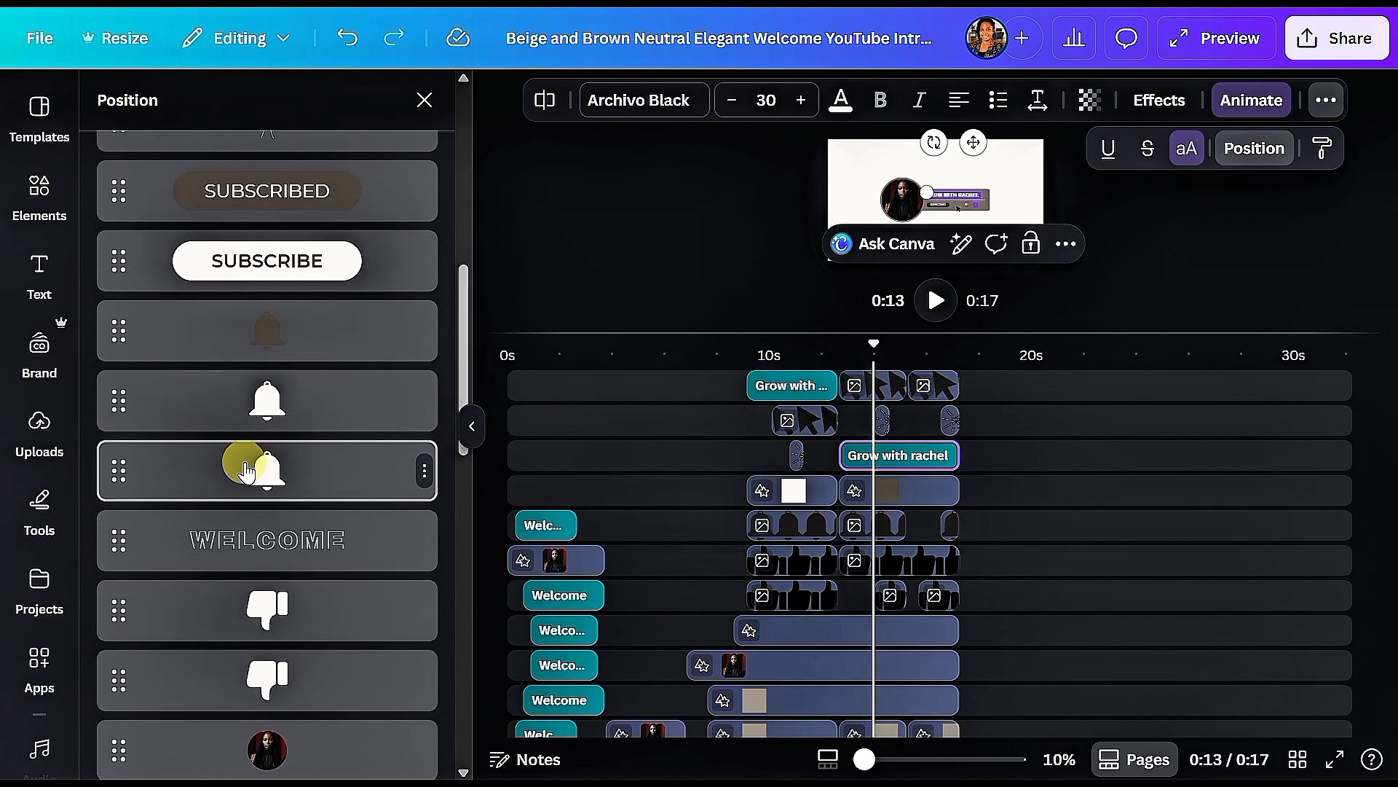
scroll(246, 472, down, 10)
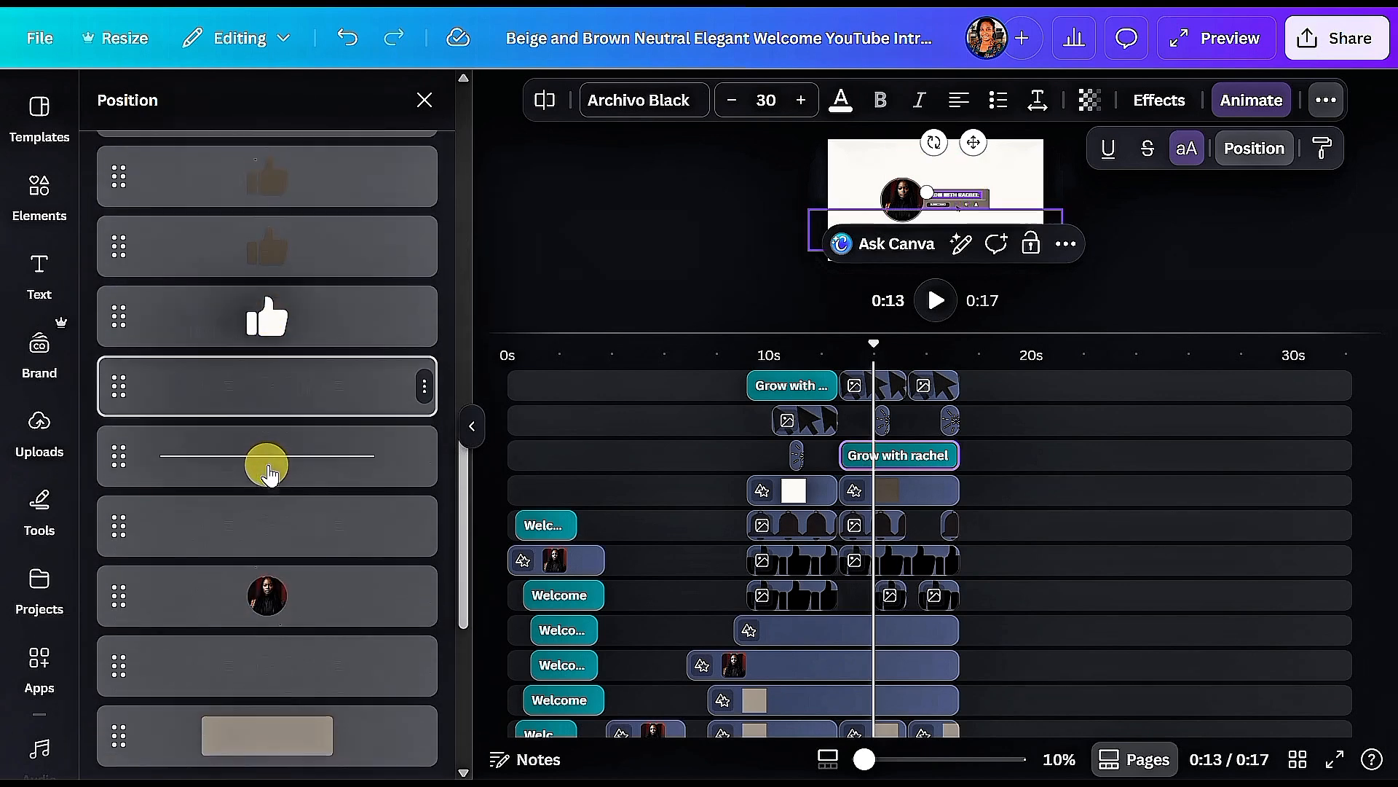
scroll(270, 470, down, 4)
scroll(277, 472, down, 4)
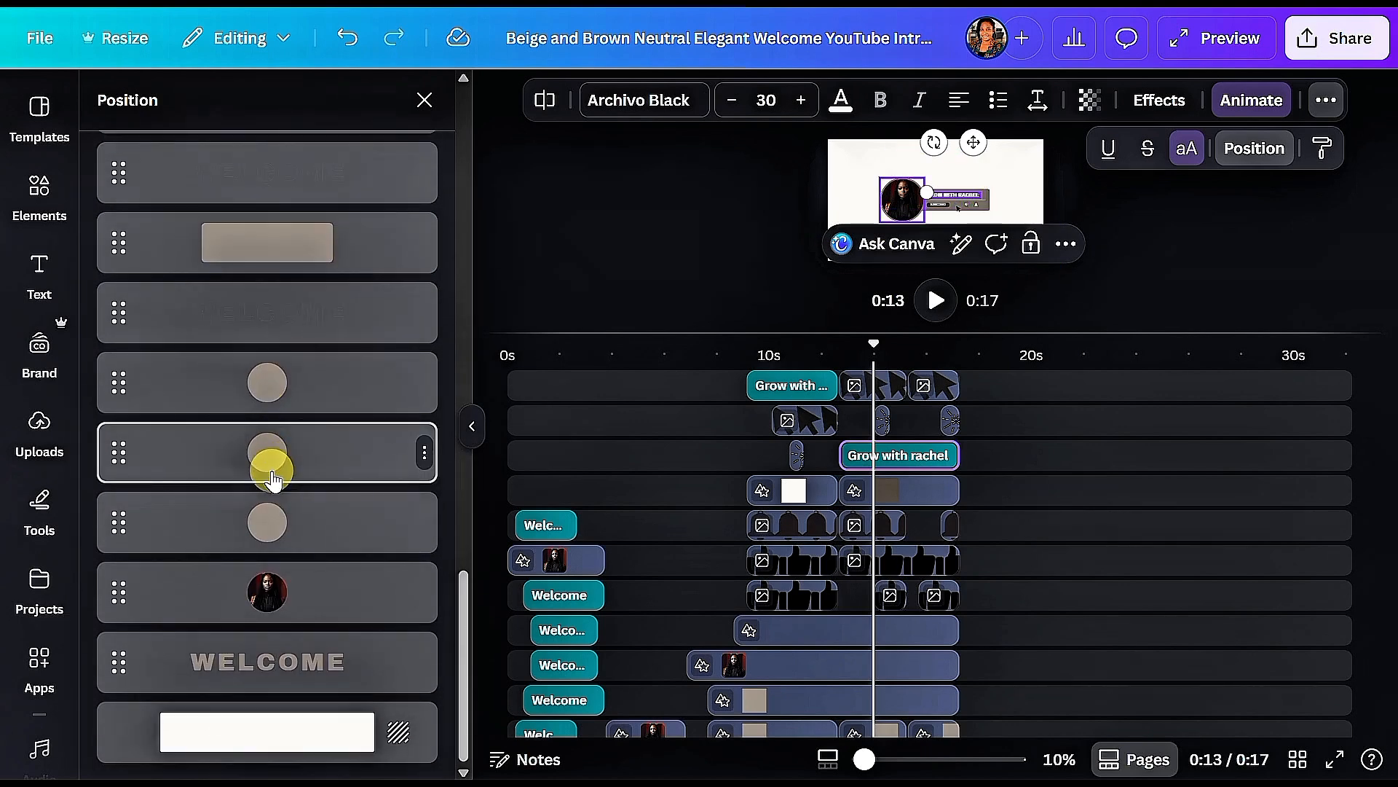
drag(271, 477, 264, 575)
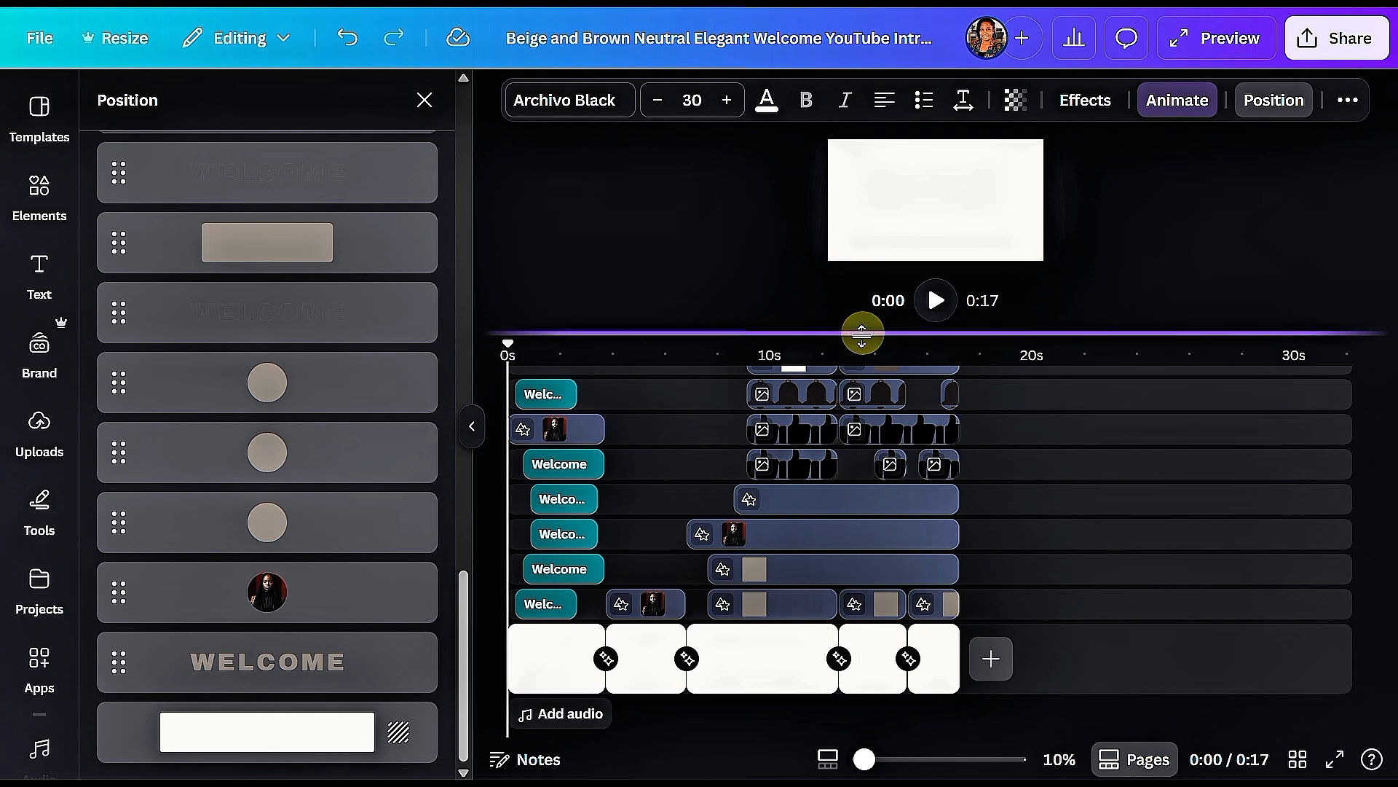
Step: Play the customised intro from the start in an enlarged preview and open its download settings
drag(862, 334, 845, 721)
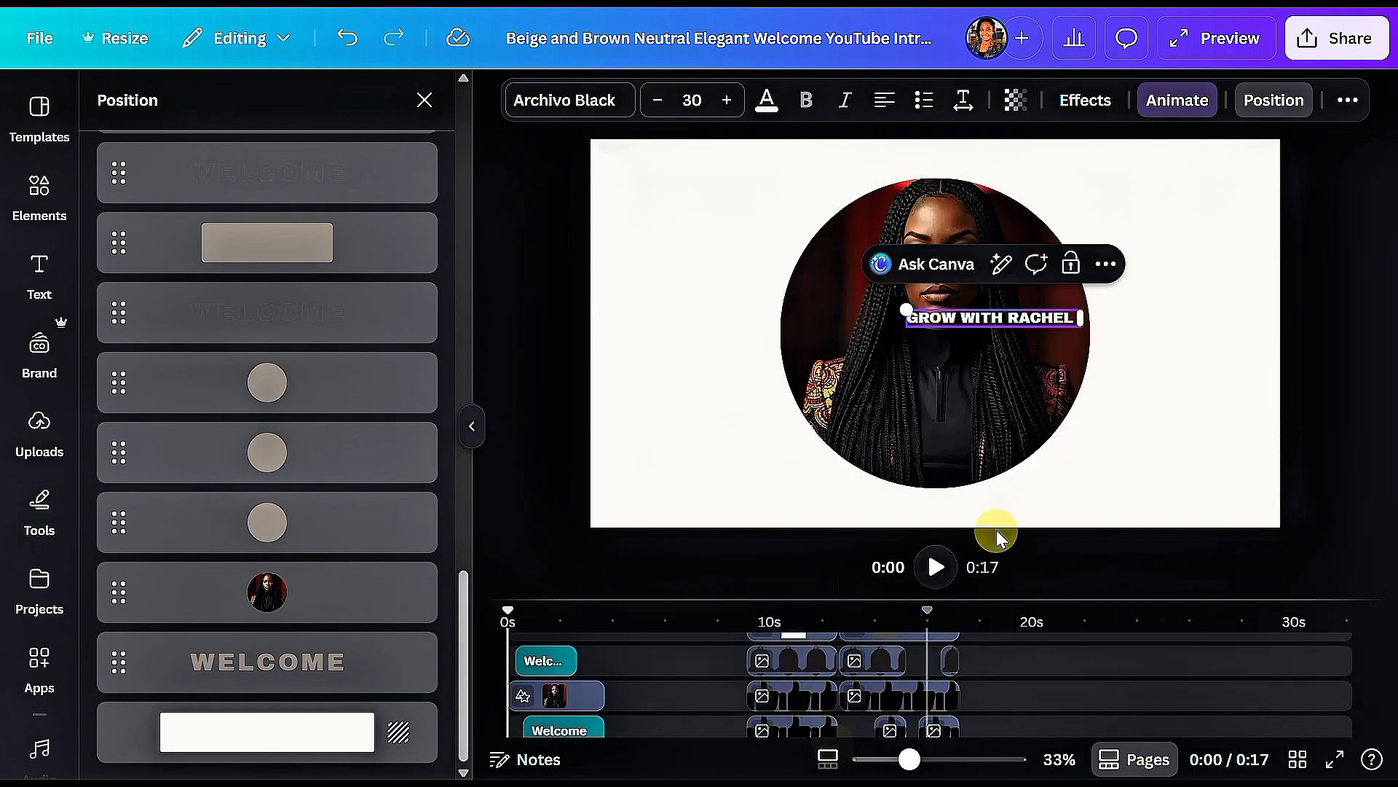
click(940, 568)
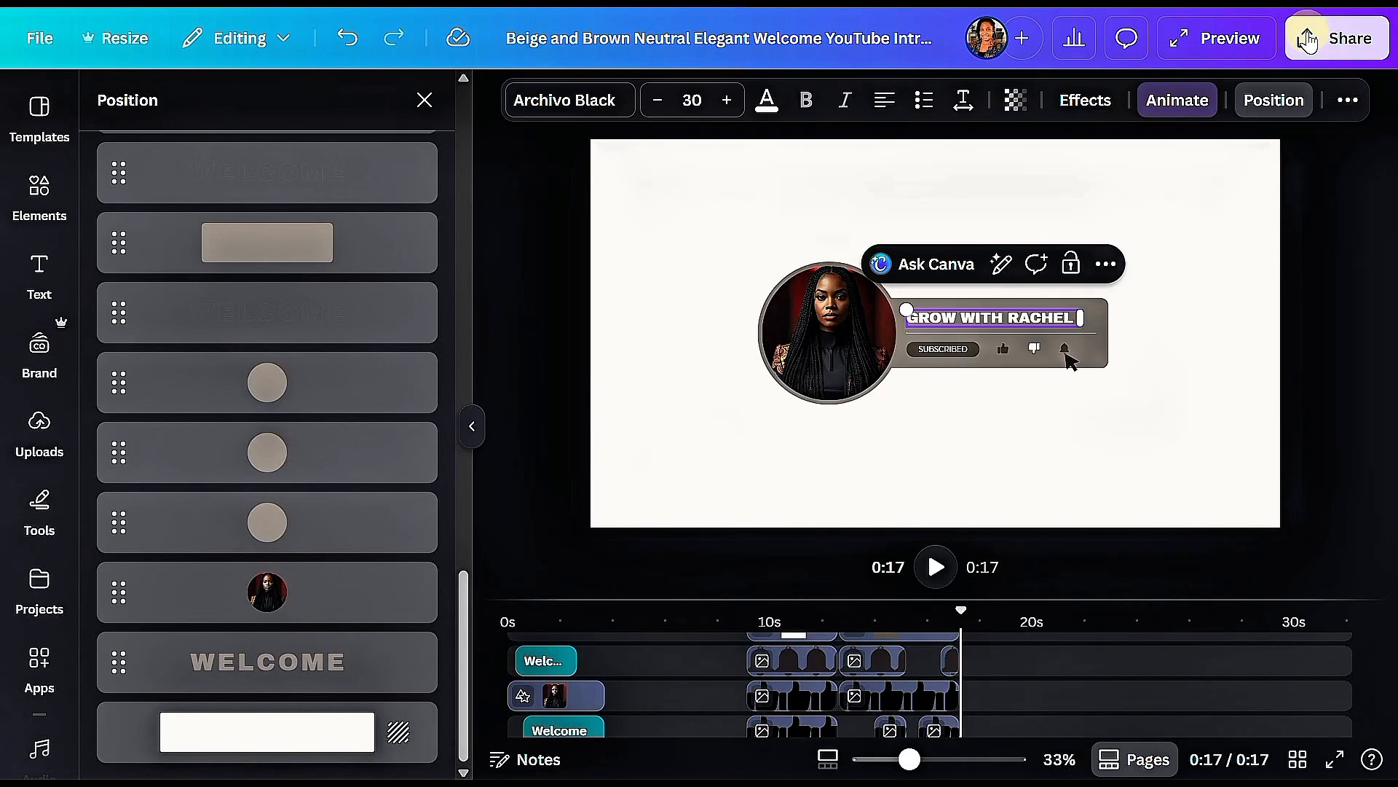
click(1308, 40)
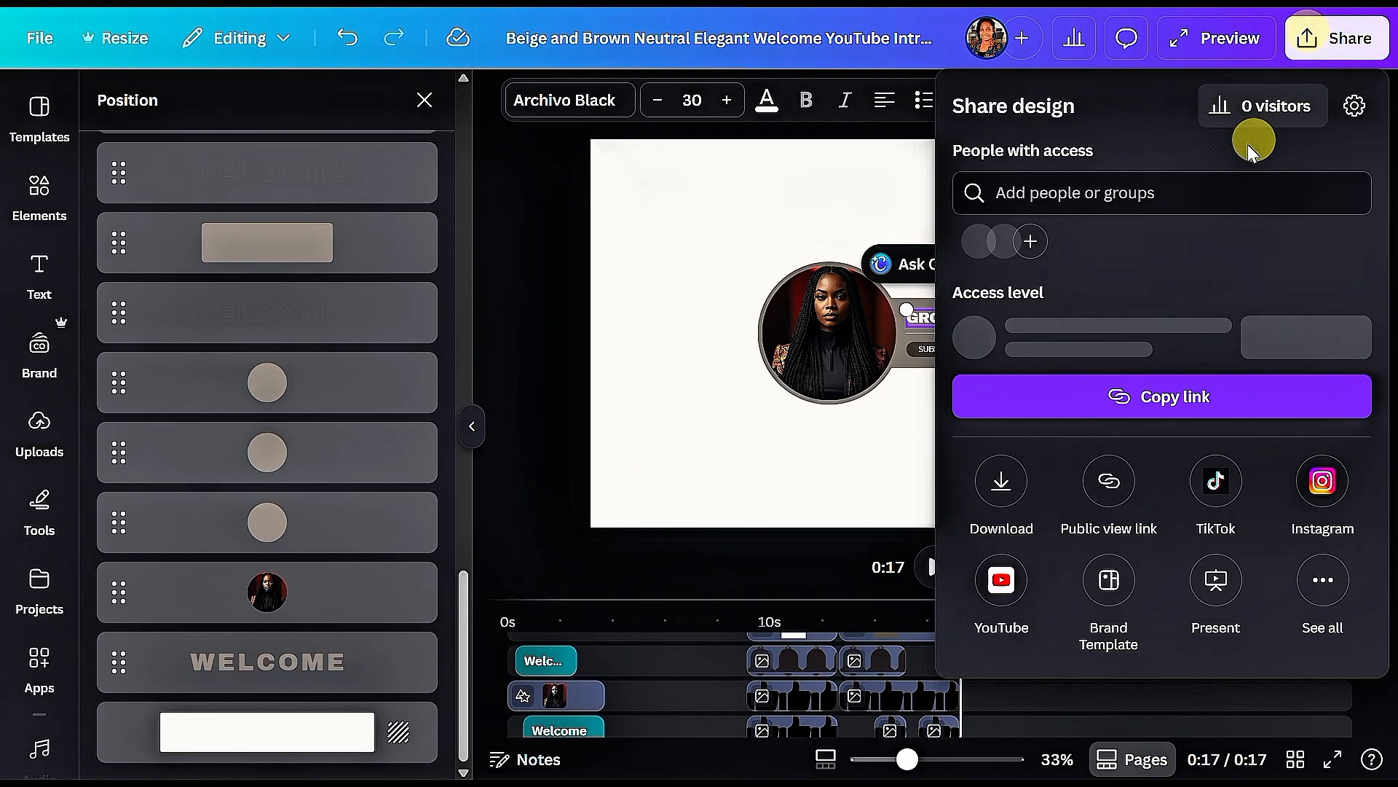
click(1012, 502)
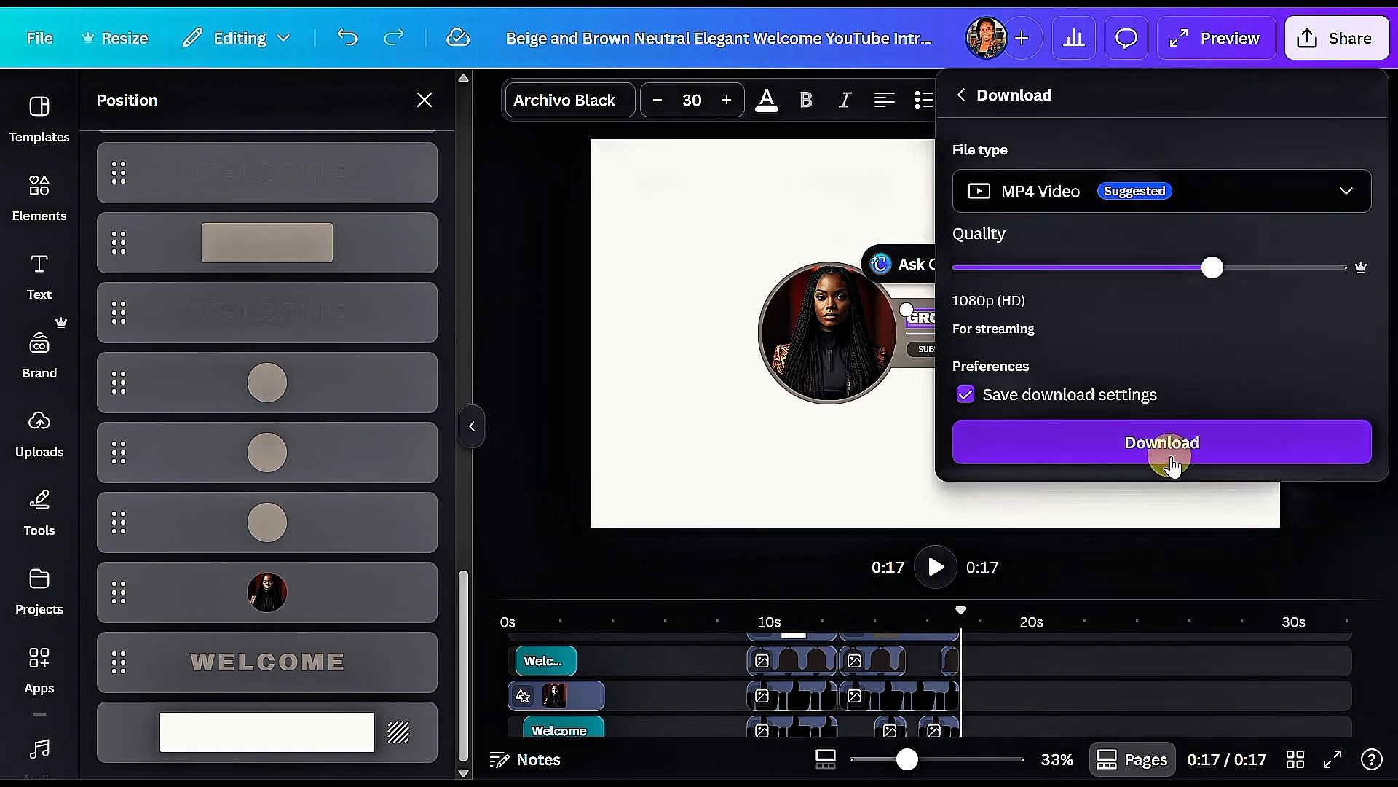